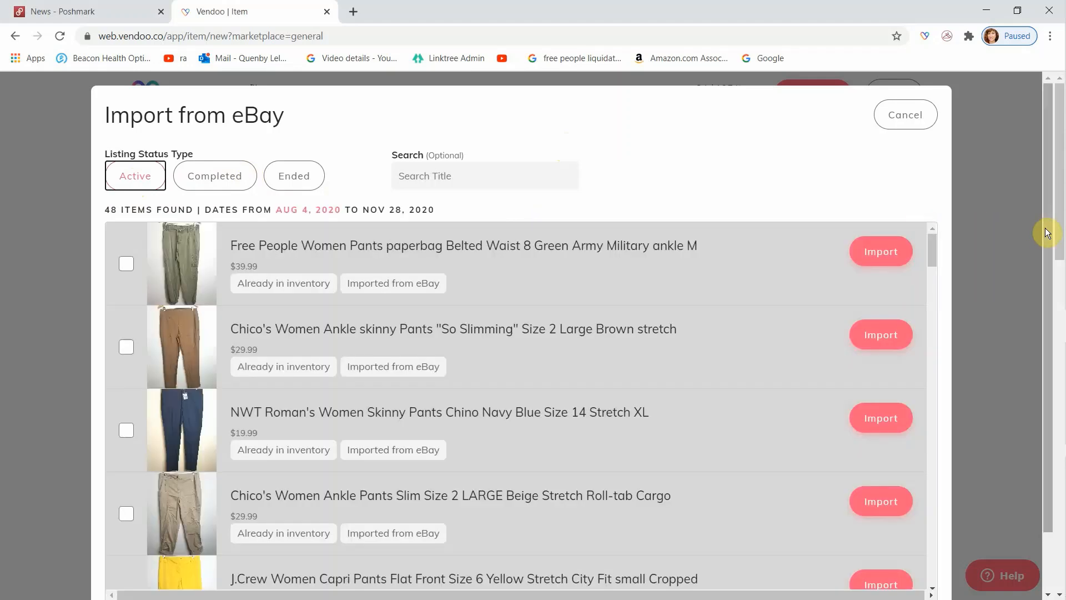
Import the Free People coral top, The North Face jacket and Lilla P floral shirt from the active eBay listings
left_click_drag(1047, 234, 1048, 271)
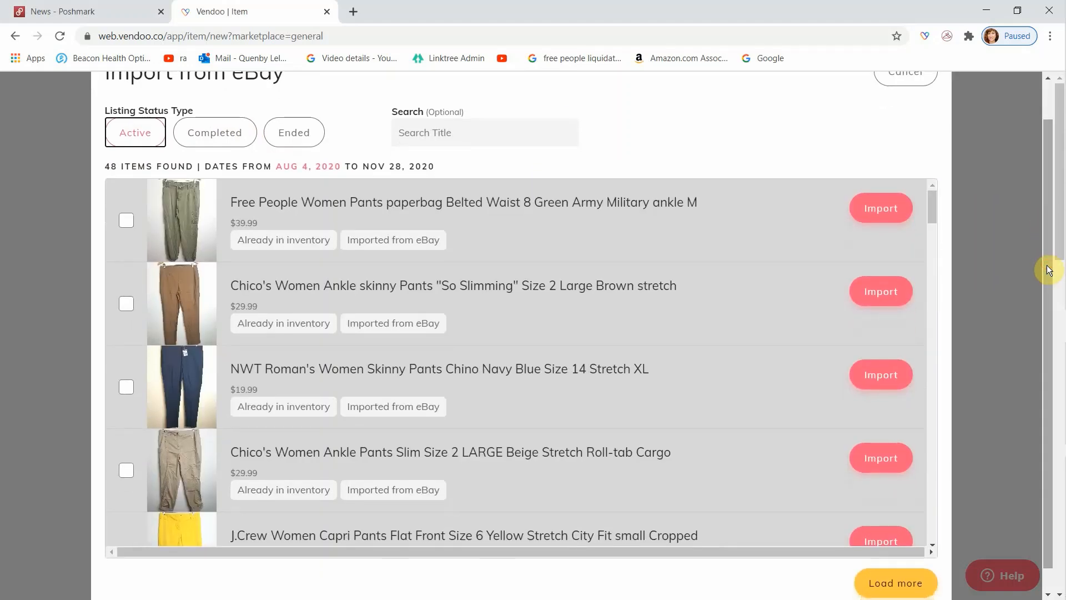
left_click_drag(936, 215, 945, 282)
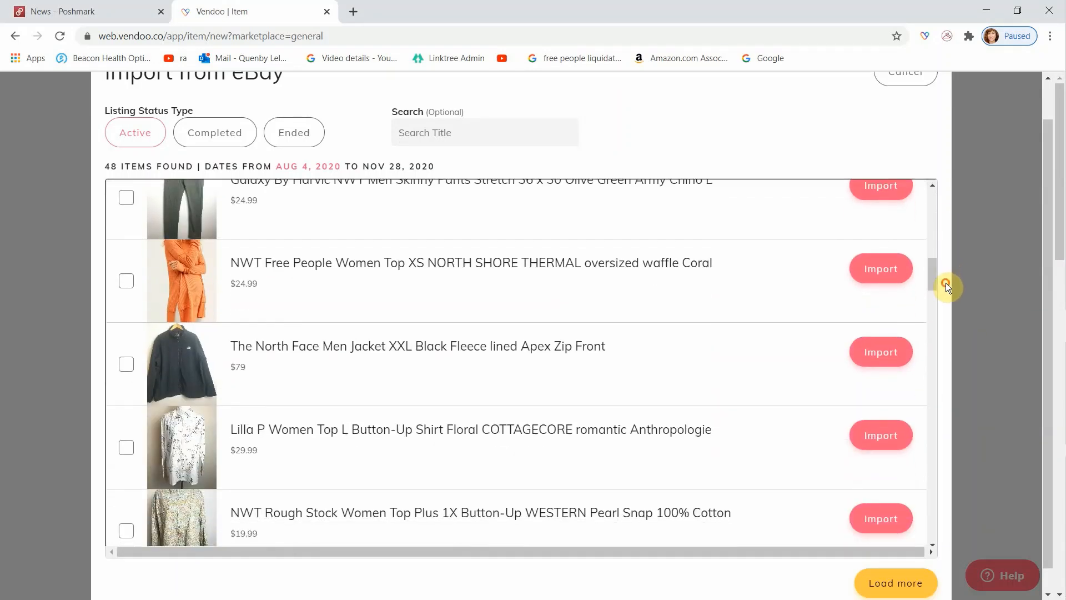
left_click(126, 282)
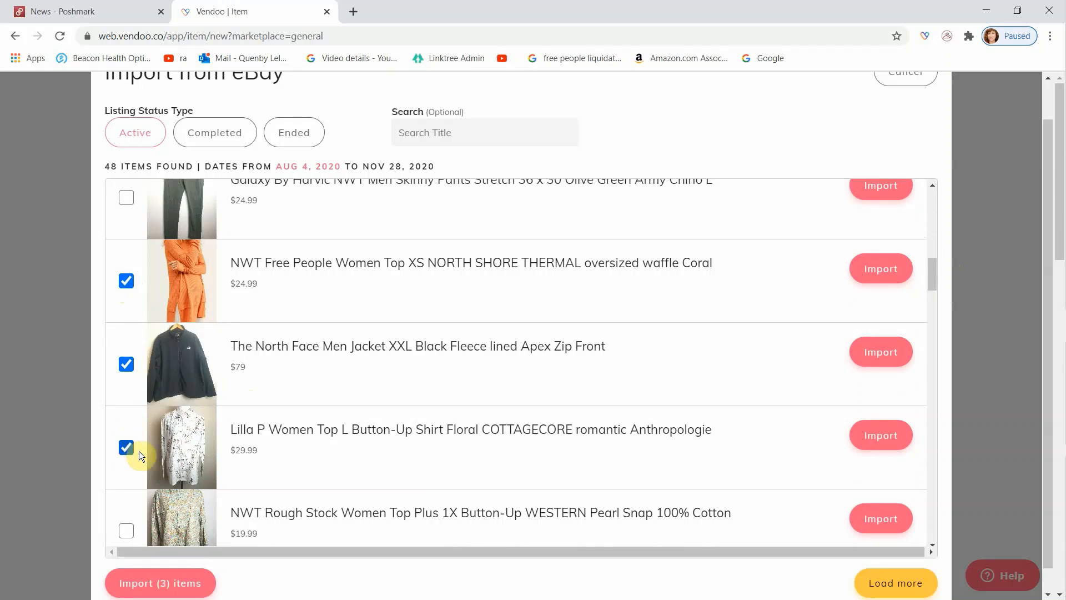
left_click(183, 583)
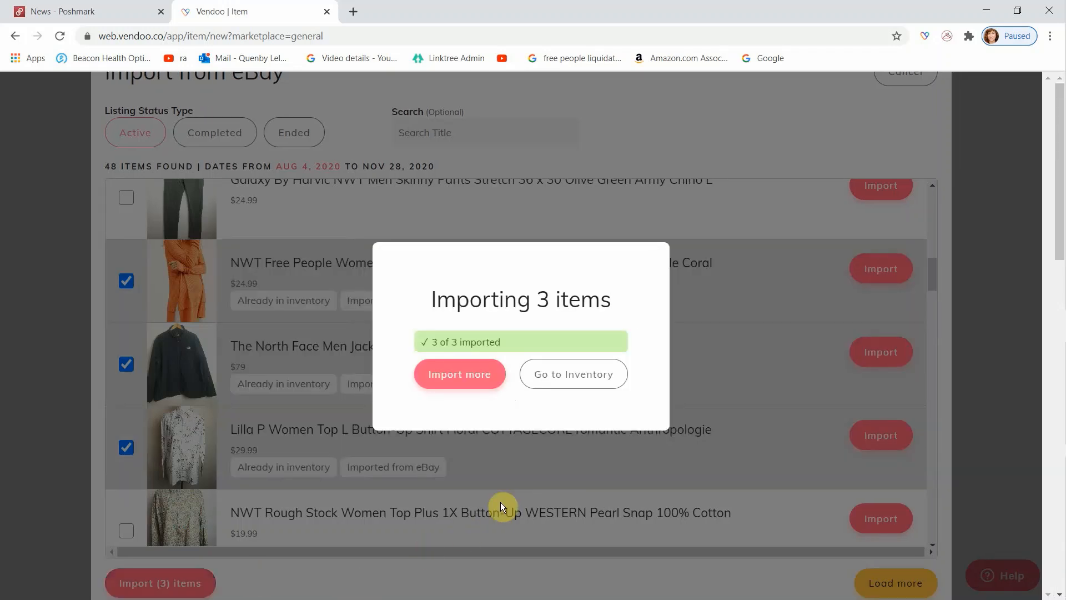
Go to the inventory and open the Poshmark details of The North Face men's jacket
left_click(574, 378)
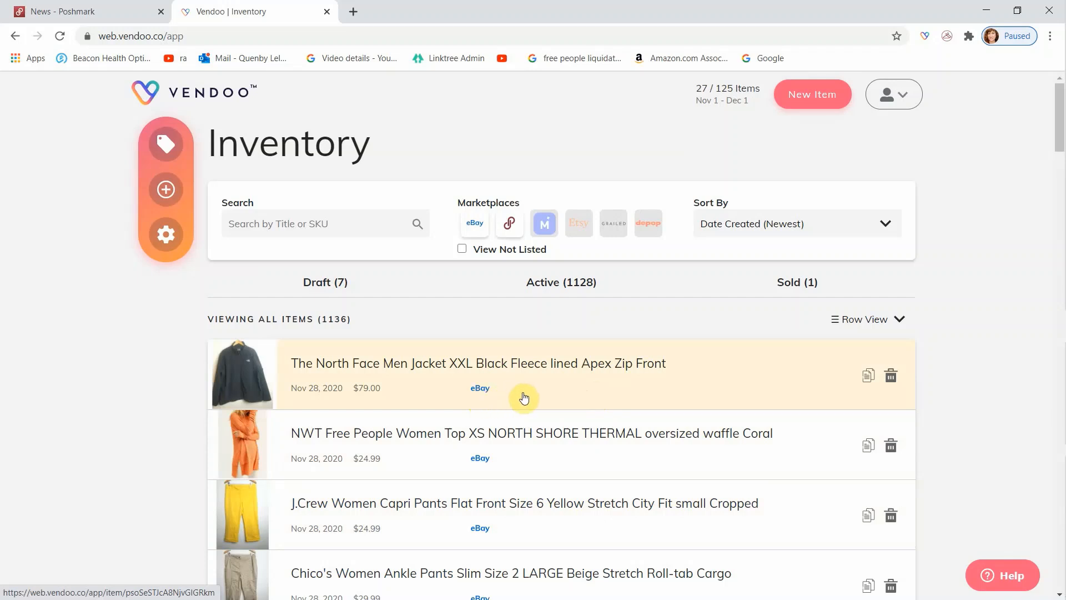
left_click(416, 375)
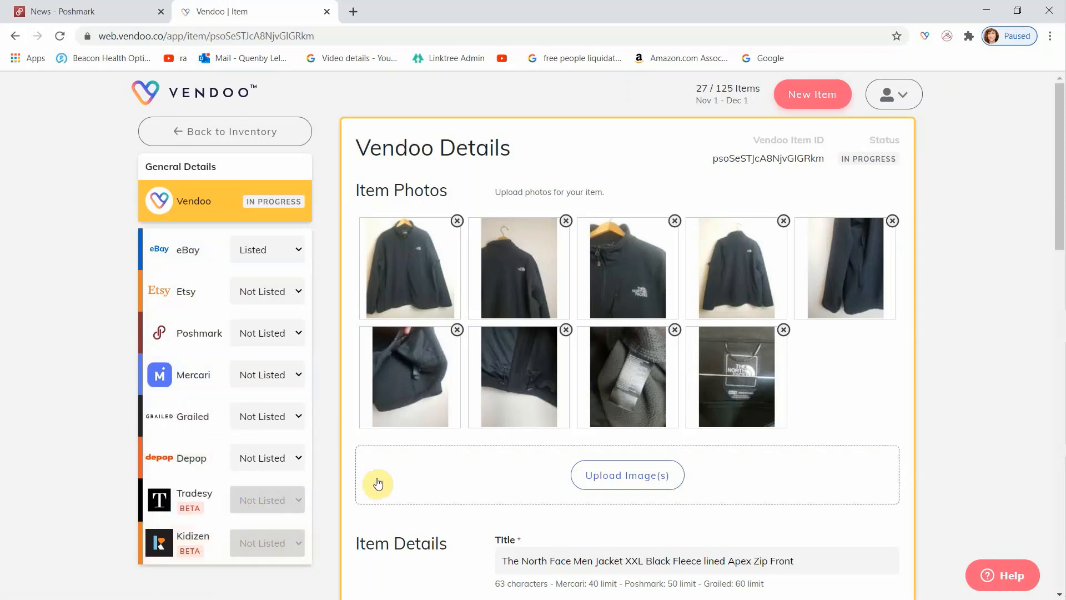
left_click(204, 337)
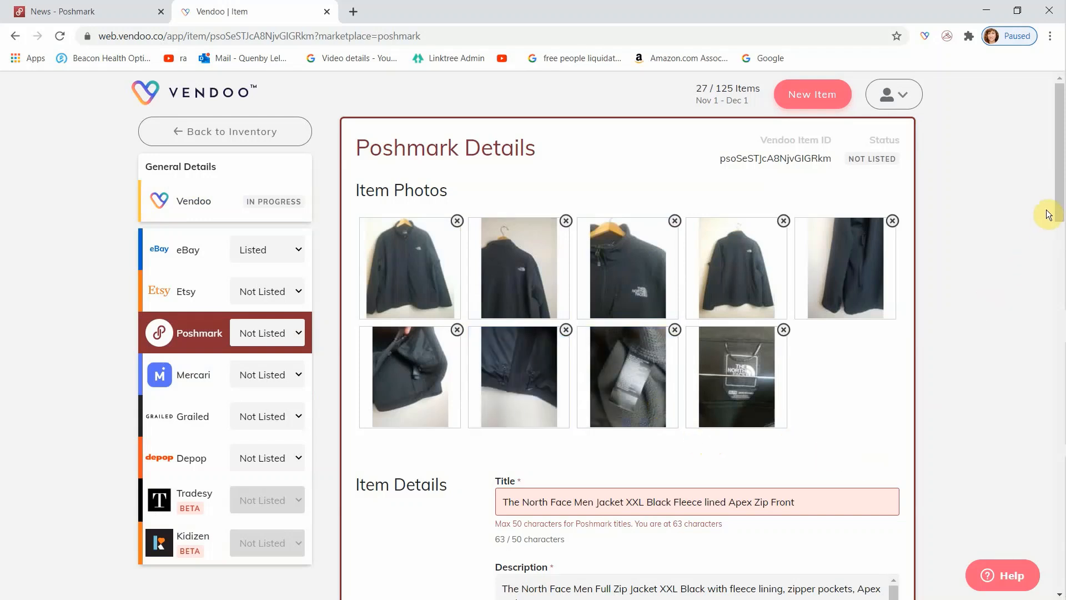
Shorten the jacket's Poshmark title to "The North Face Jacket XXL Black Fleece lined Apex"
left_click_drag(1054, 203, 1060, 261)
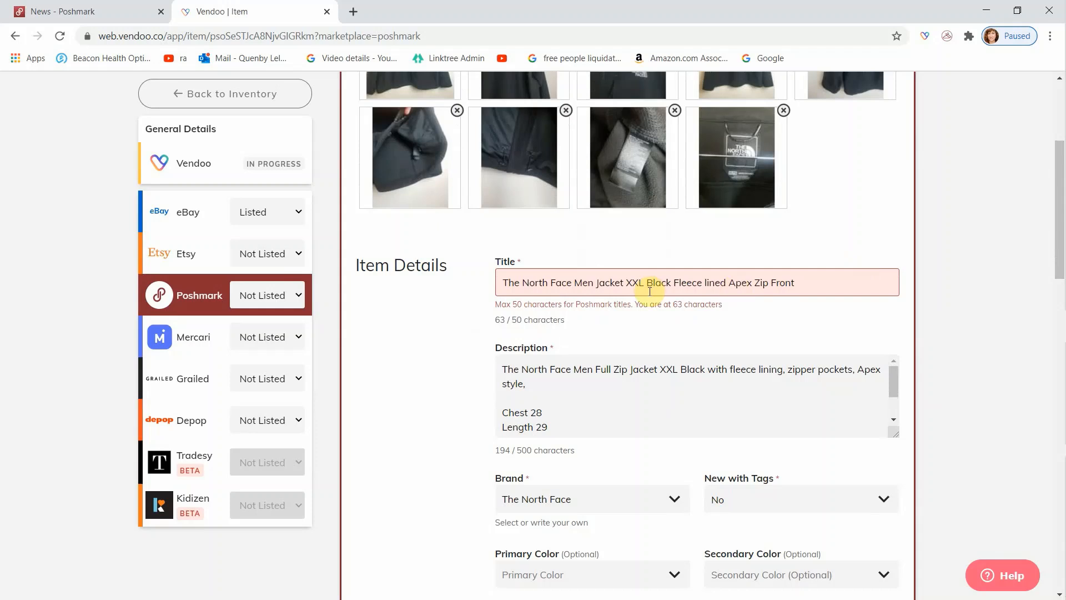
left_click(595, 284)
key("BackSpace")
key("BackSpace")
key("BackSpace")
key("BackSpace")
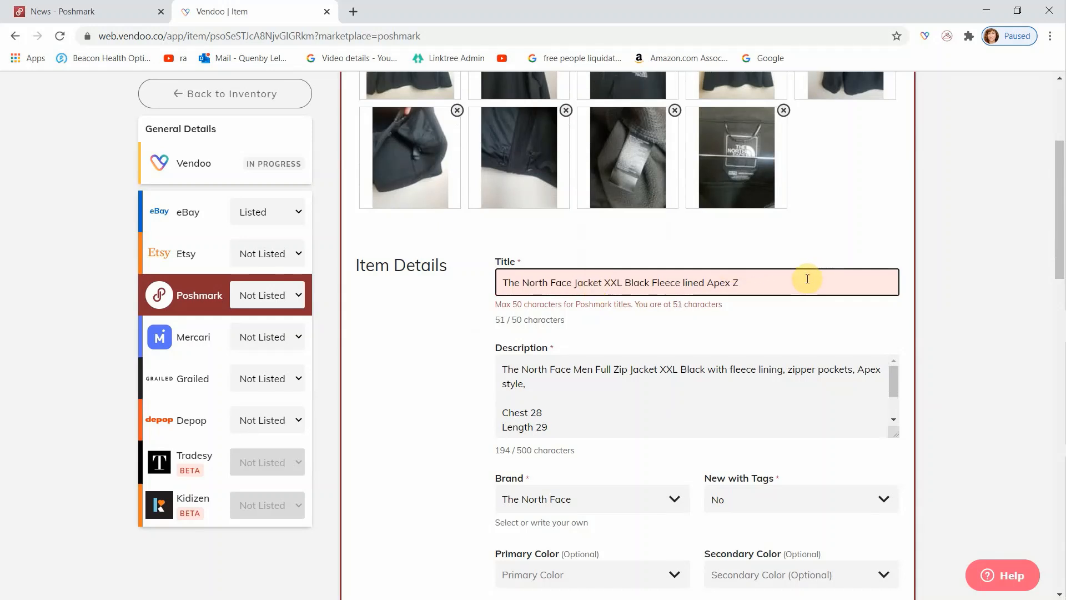
key("BackSpace")
key("BackSpace")
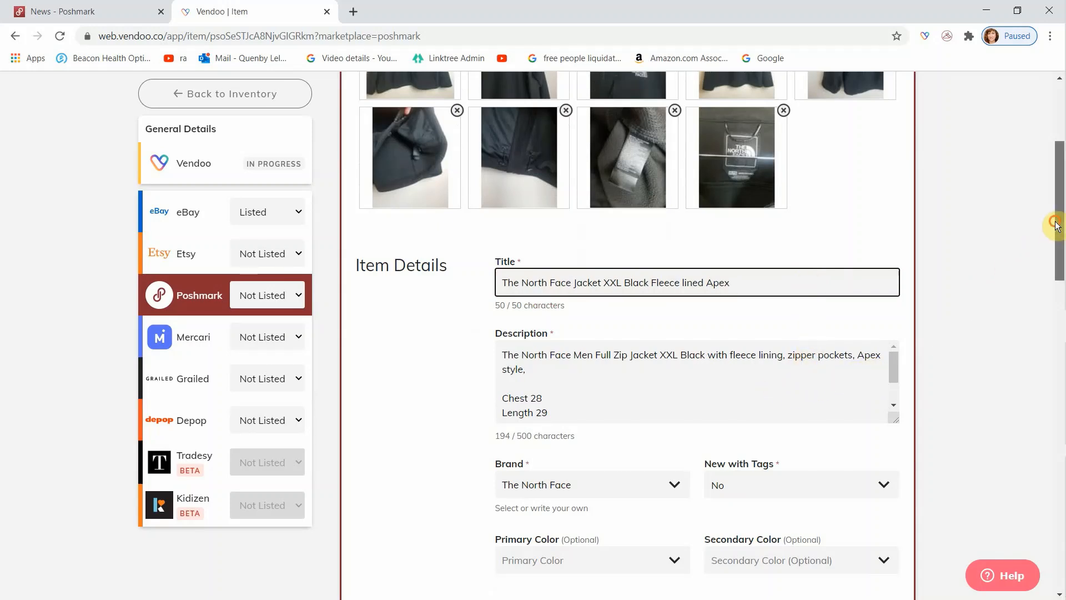
Set the jacket's primary color to Black and its category to Men, Jackets & Coats, Performance Jackets
left_click_drag(1055, 236, 1054, 283)
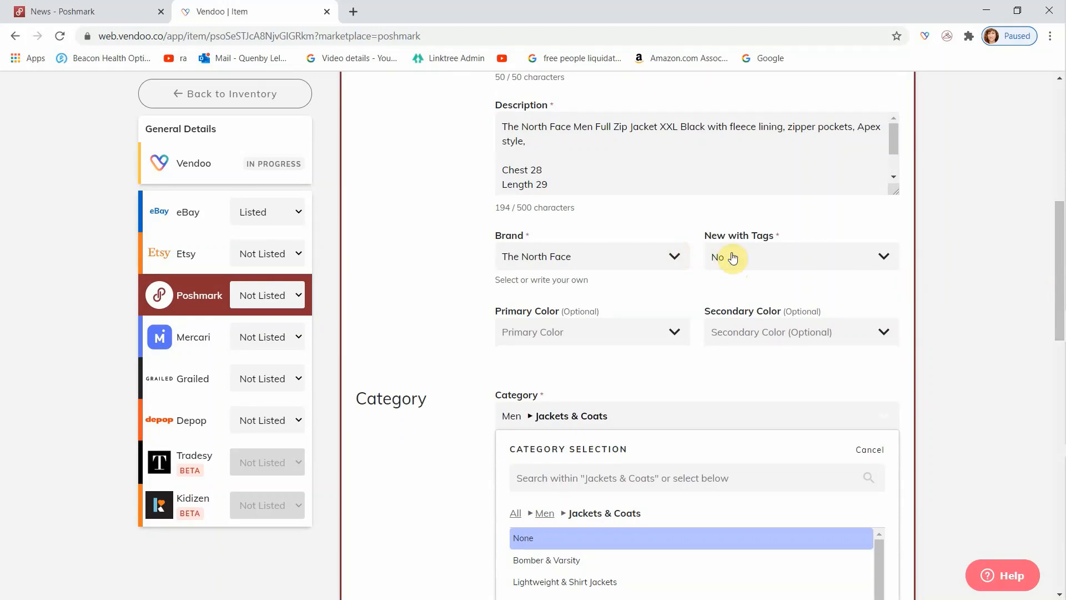
left_click(674, 340)
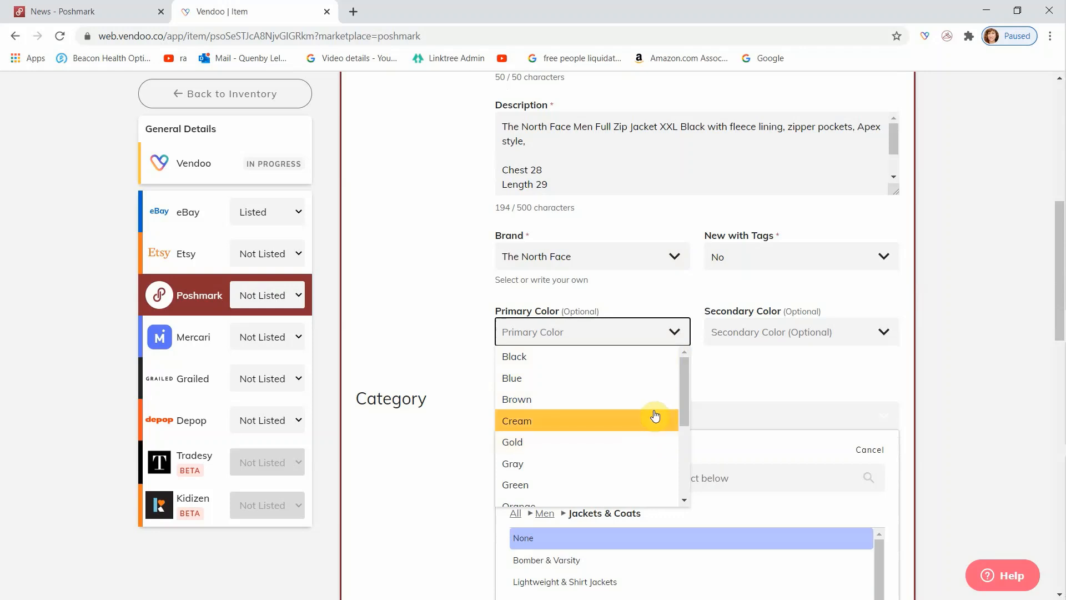
left_click(648, 360)
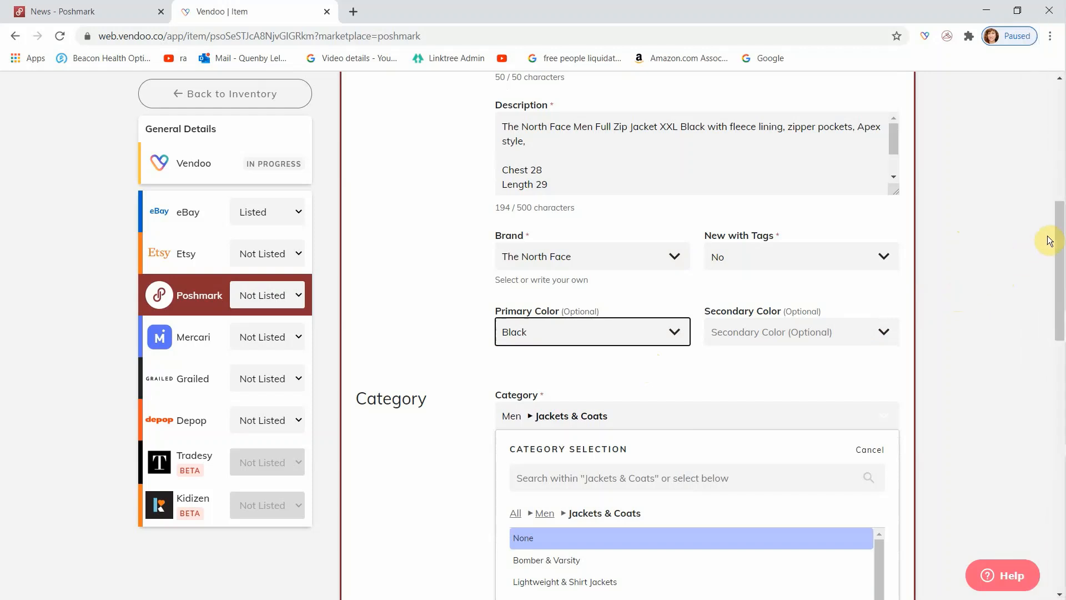
scroll(1061, 280, "down", 3)
scroll(1062, 279, "down", 1)
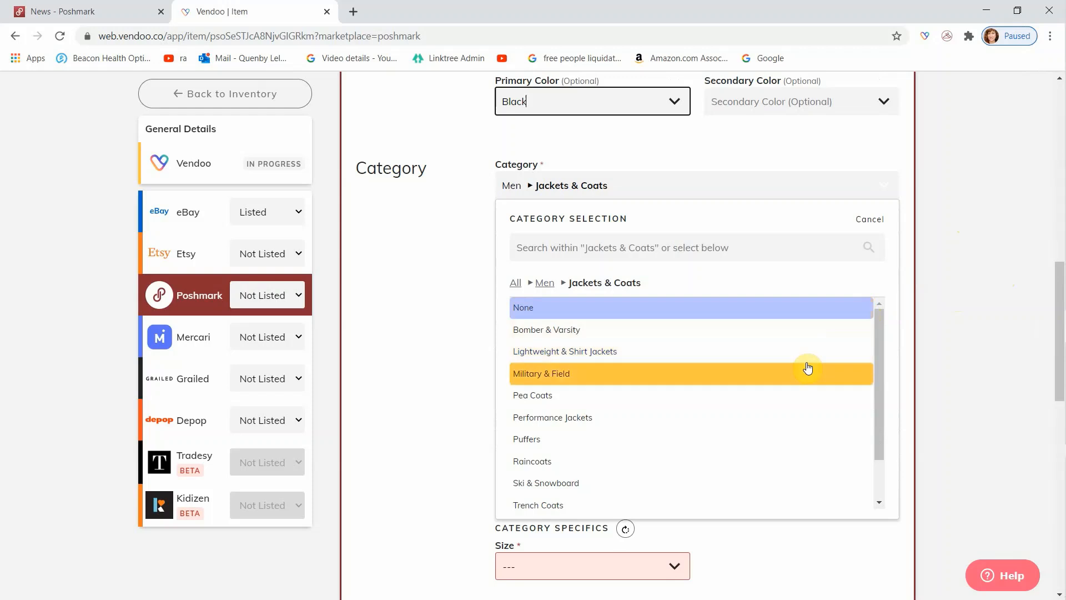
left_click(778, 417)
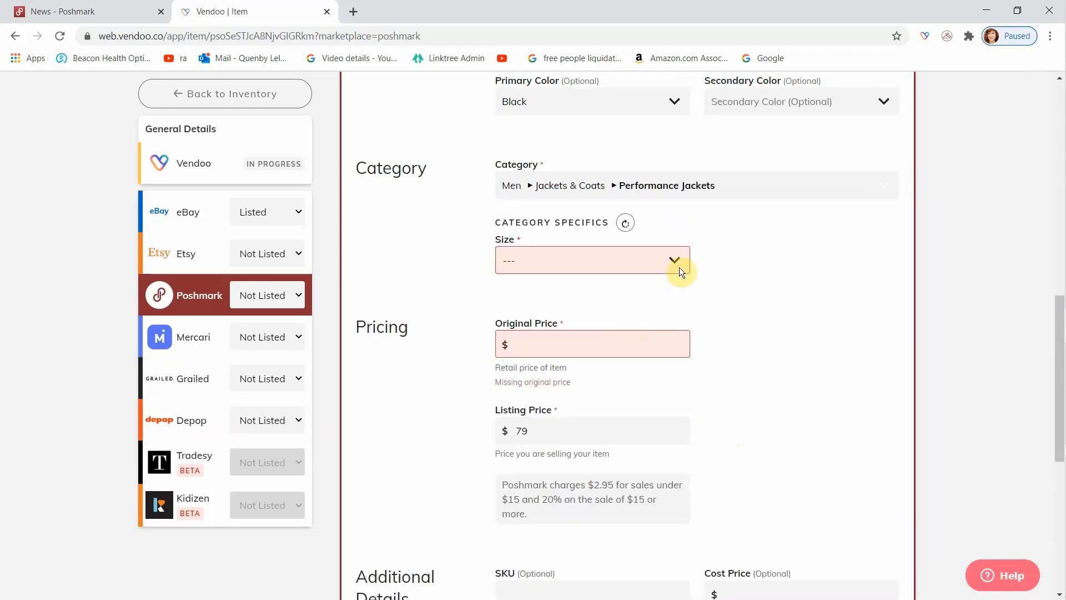
Set the jacket's size to Standard XXL
left_click(677, 264)
left_click(618, 304)
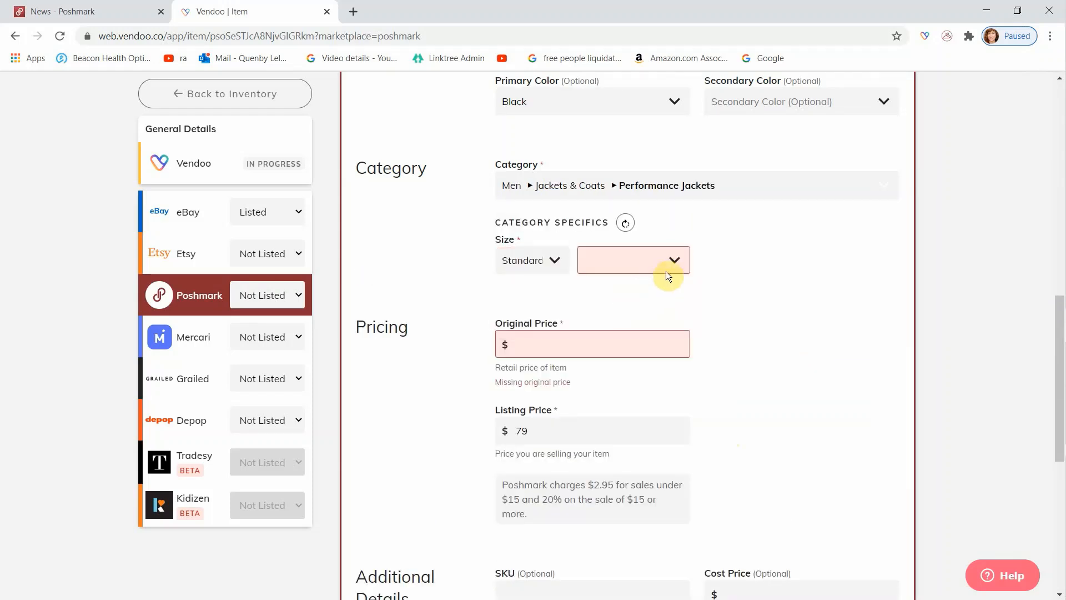
left_click(668, 266)
left_click(630, 389)
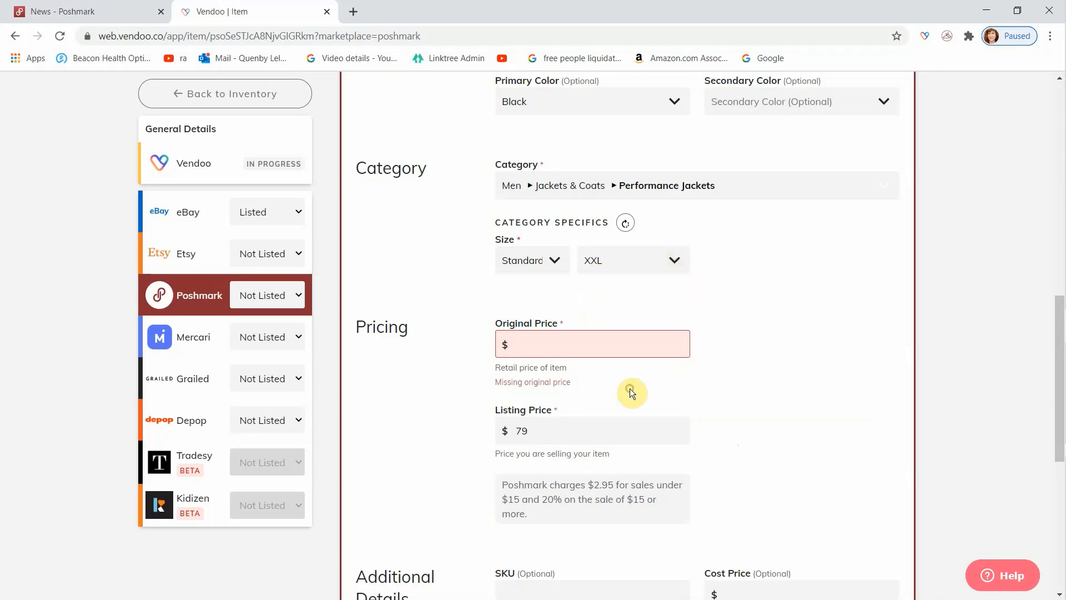
Set the original price to $148 and the listing price to $65, and list the jacket on Poshmark
left_click_drag(1056, 317, 1047, 339)
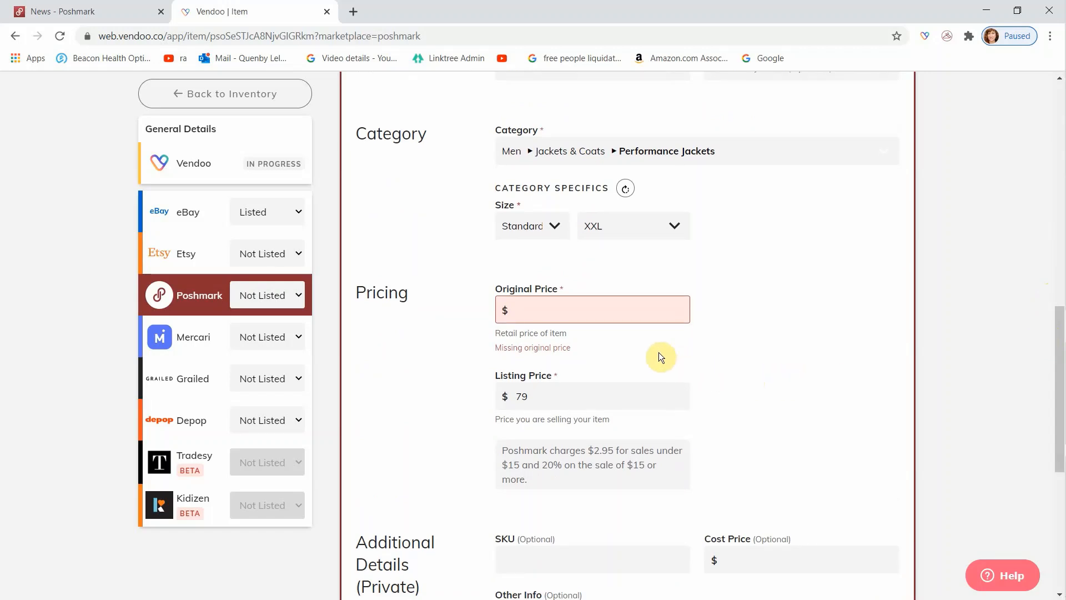
left_click(634, 315)
type("1")
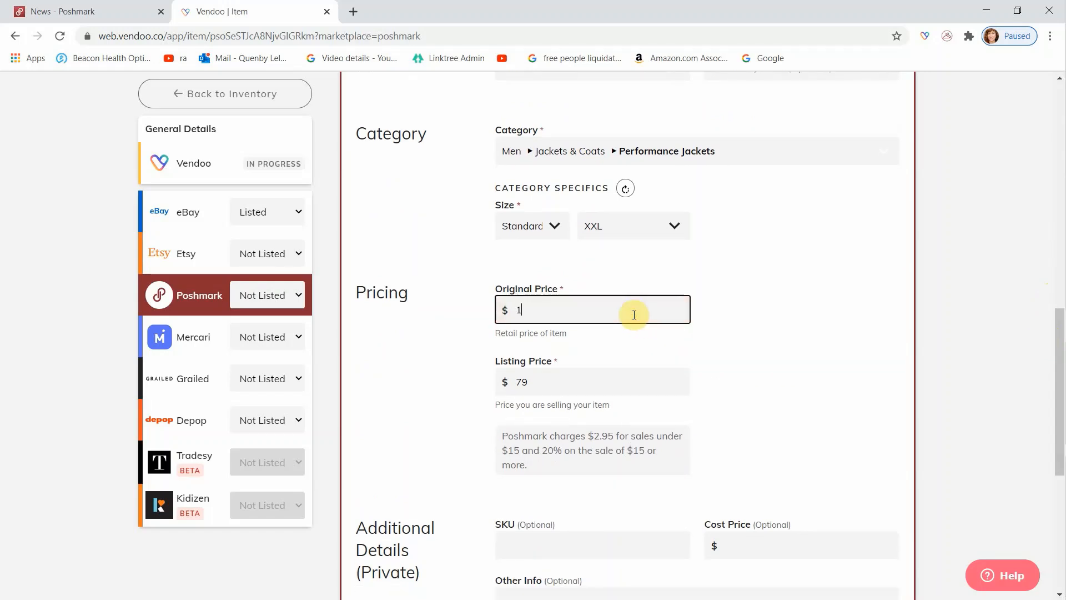
type("48")
left_click(628, 378)
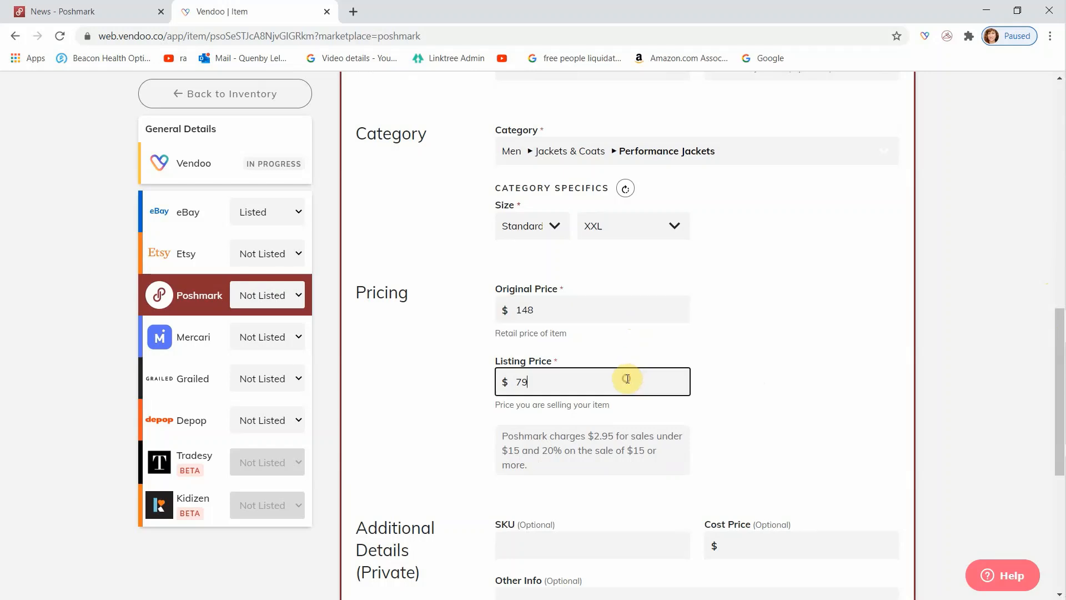
key("BackSpace")
key("BackSpace")
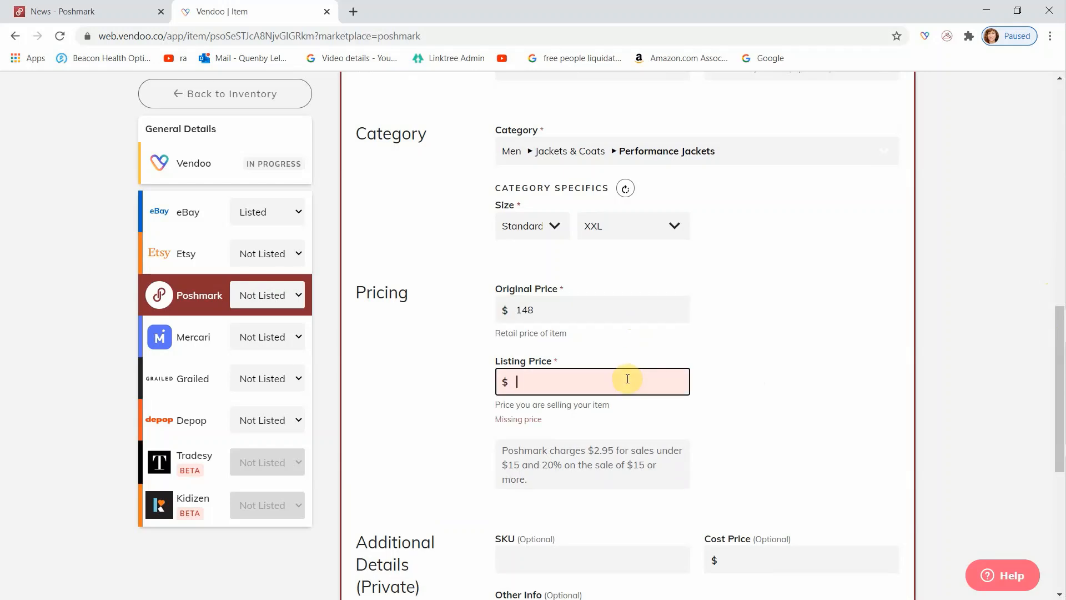
type("65")
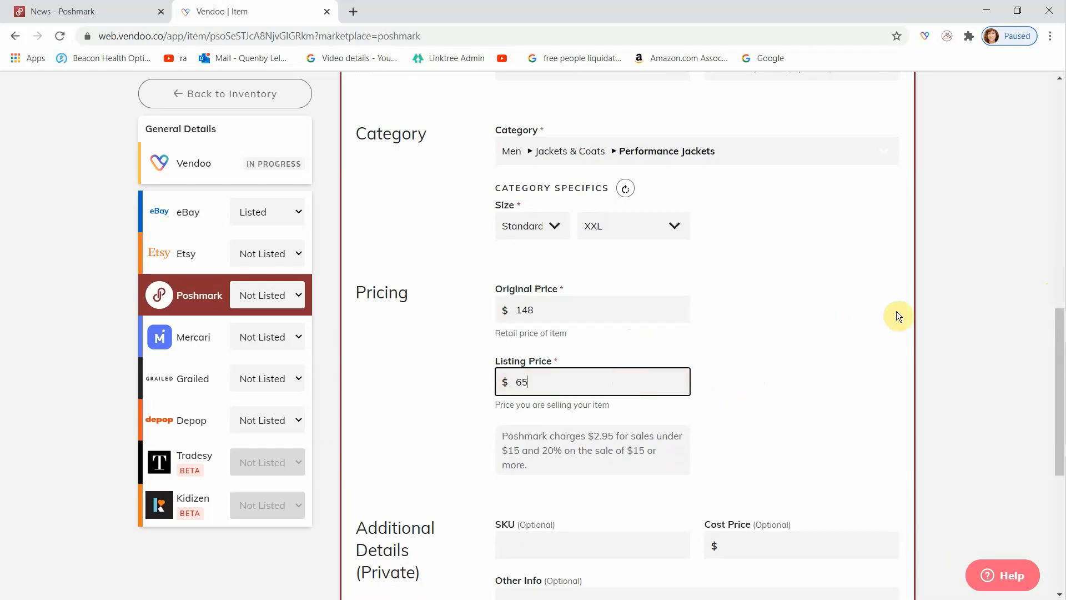
left_click_drag(1060, 314, 1063, 444)
left_click(763, 498)
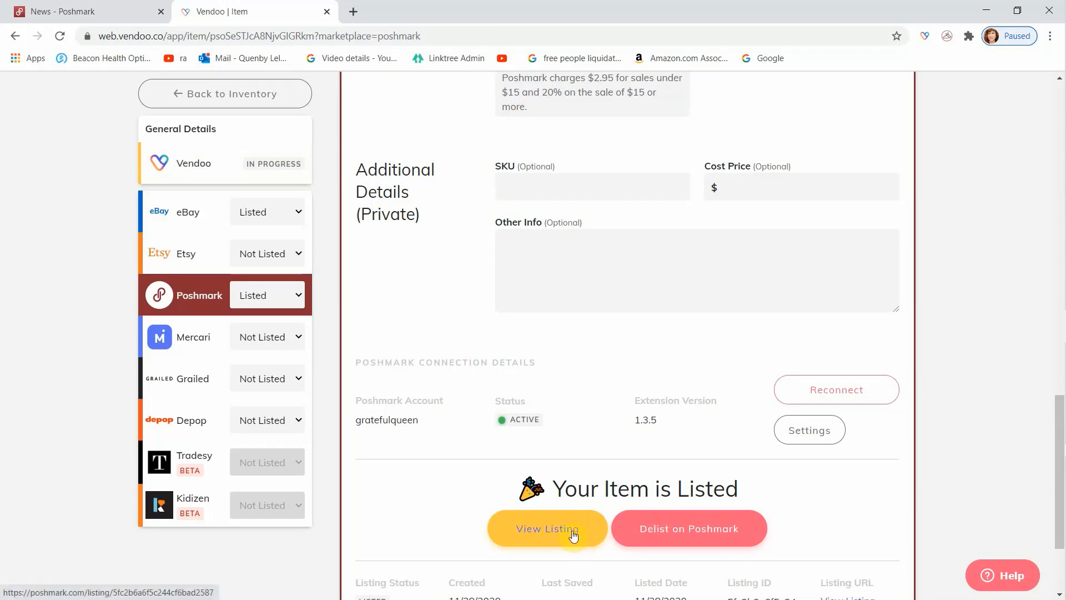
Return to the inventory and open the Poshmark details of the Lilla P women's floral shirt
left_click(201, 96)
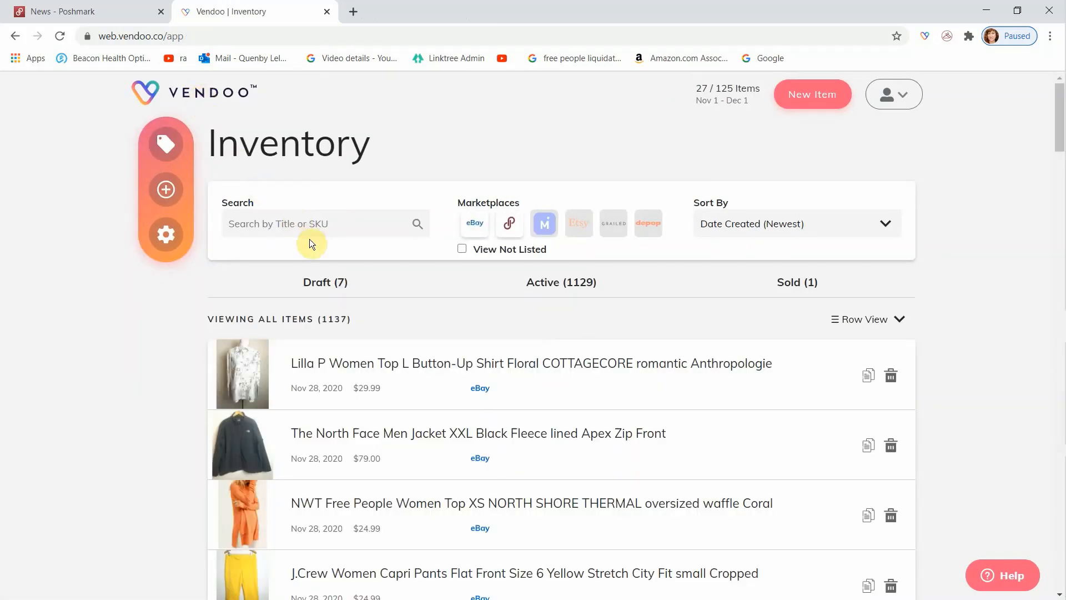
left_click(433, 382)
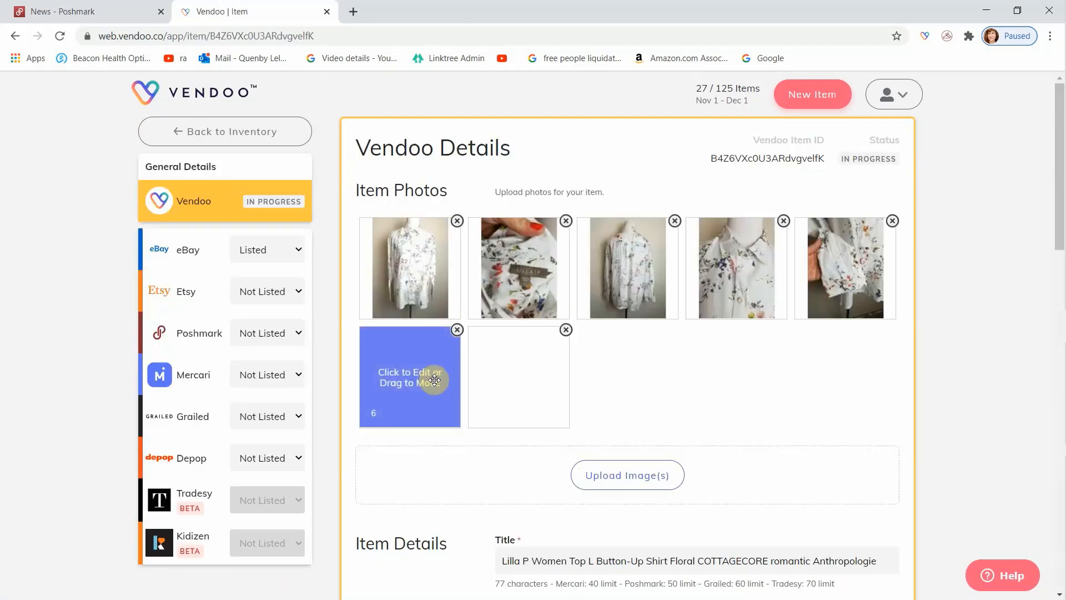
left_click(196, 341)
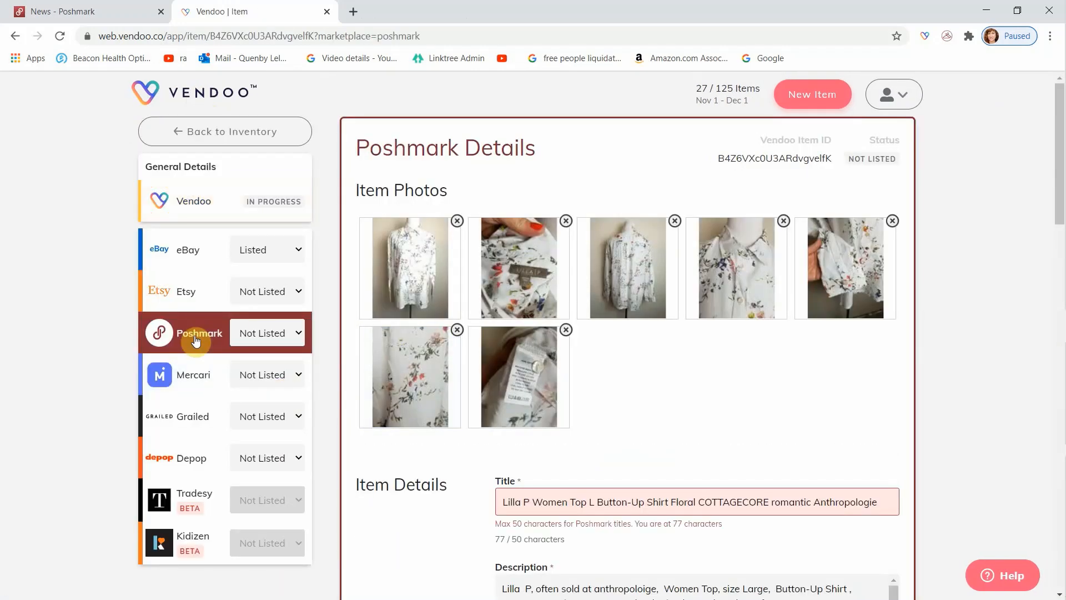
Shorten the shirt's Poshmark title to "Lilla P Top L Button-Up Shirt Floral Anthropologie" by removing "Women", "COTTAGECORE" and "romantic"
mouse_move(1029, 214)
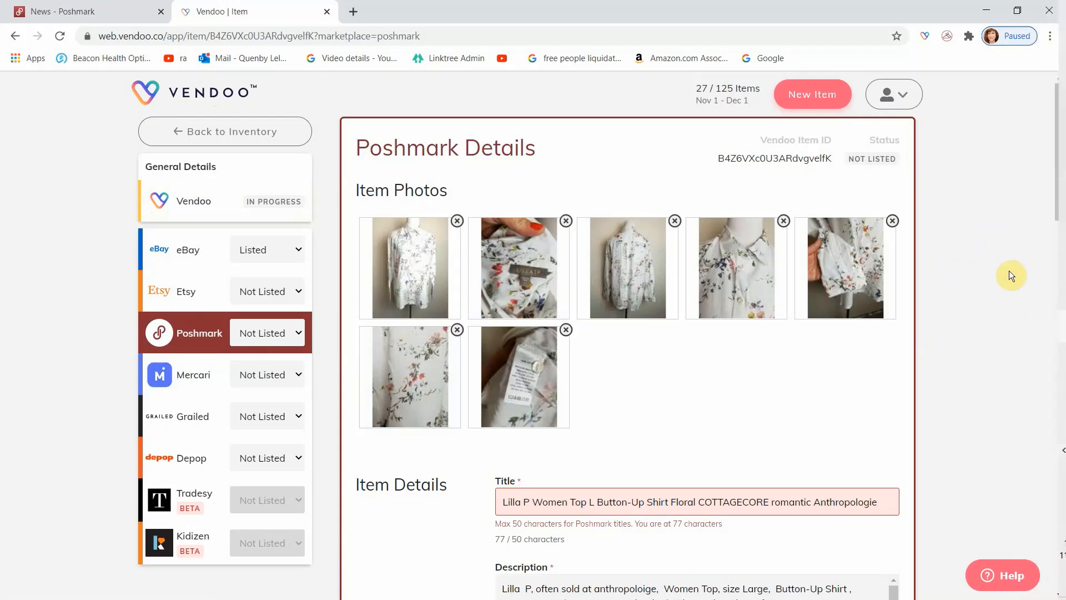
left_click_drag(1058, 200, 1061, 260)
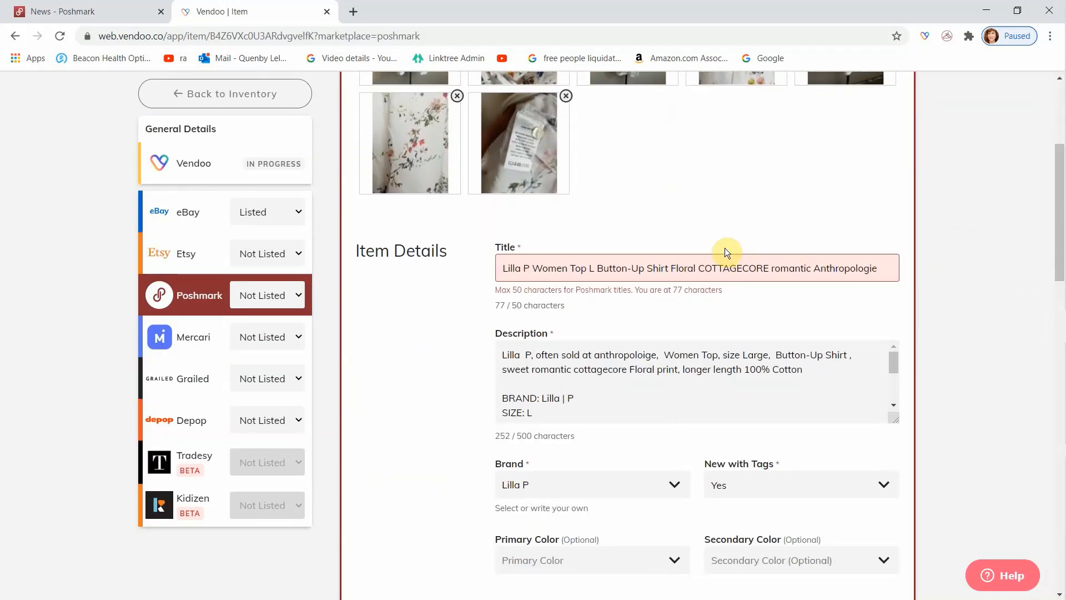
left_click(570, 267)
key("BackSpace")
key("BackSpace")
key("BackSpace")
key("BackSpace")
key("BackSpace")
key("BackSpace")
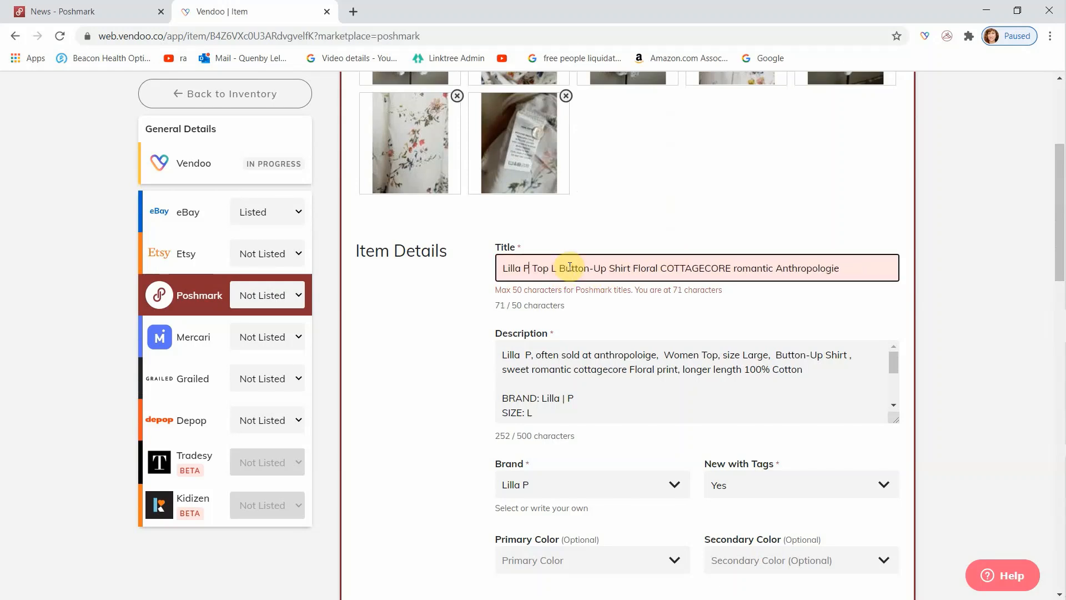
left_click(734, 267)
key("BackSpace")
key("BackSpace")
key("BackSpace")
key("BackSpace")
key("BackSpace")
key("BackSpace")
key("BackSpace")
key("BackSpace")
key("BackSpace")
key("BackSpace")
key("BackSpace")
key("BackSpace")
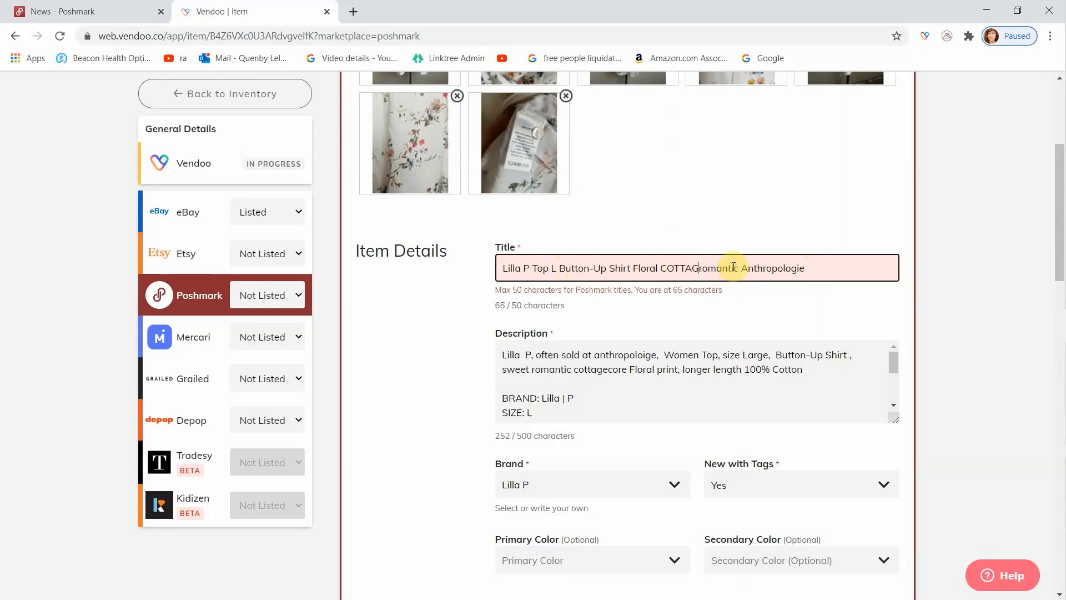
key("BackSpace")
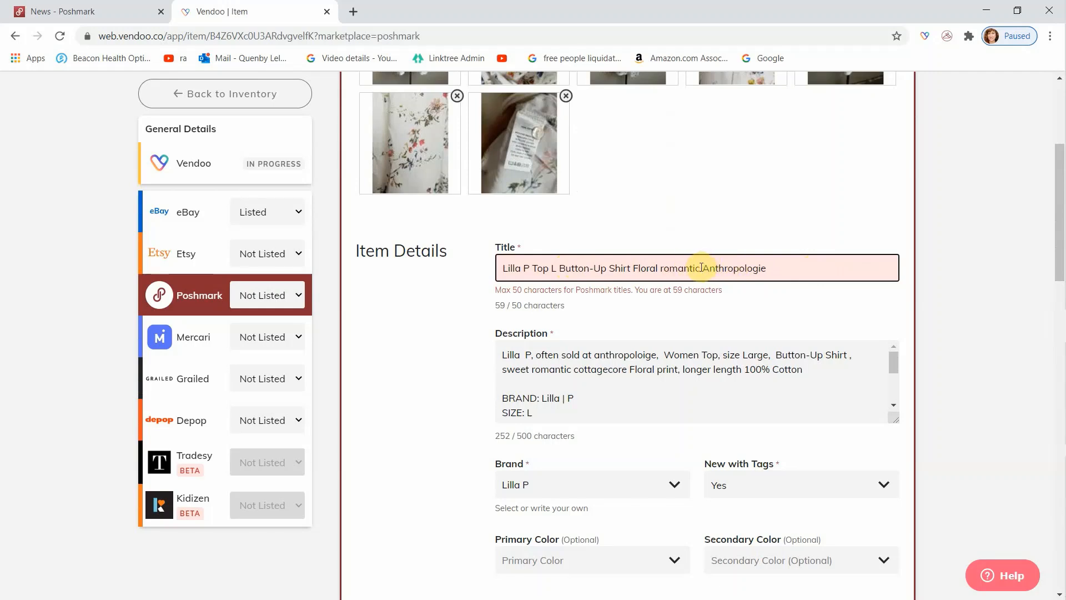
key("BackSpace")
key("BackSpace")
key("BackSpace")
key("BackSpace")
key("BackSpace")
key("BackSpace")
key("BackSpace")
key("BackSpace")
key("BackSpace")
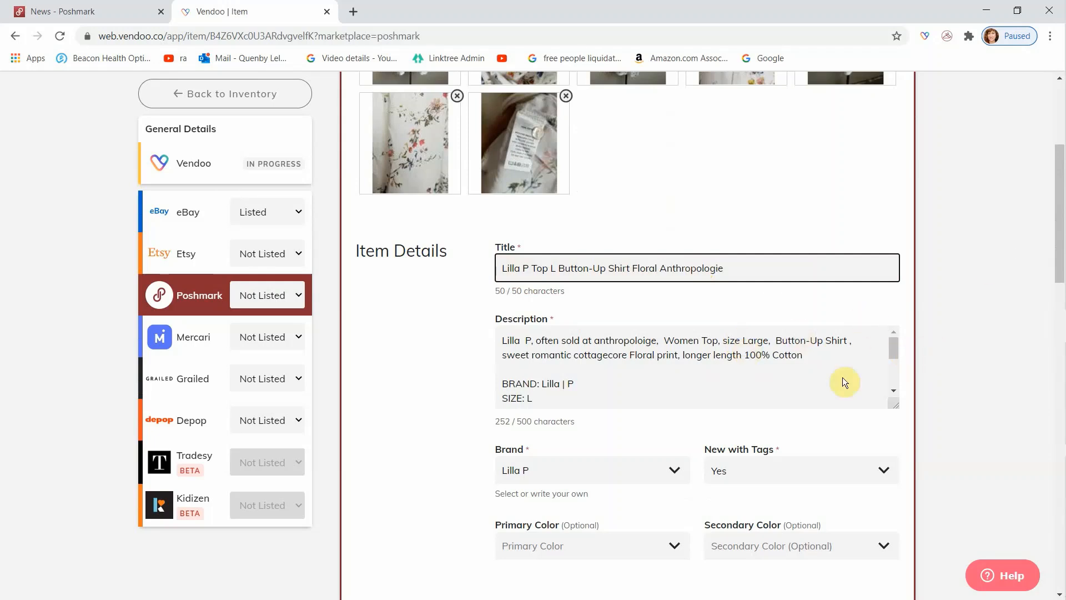
Mark the shirt as not new with tags and set its primary color to White
left_click(675, 548)
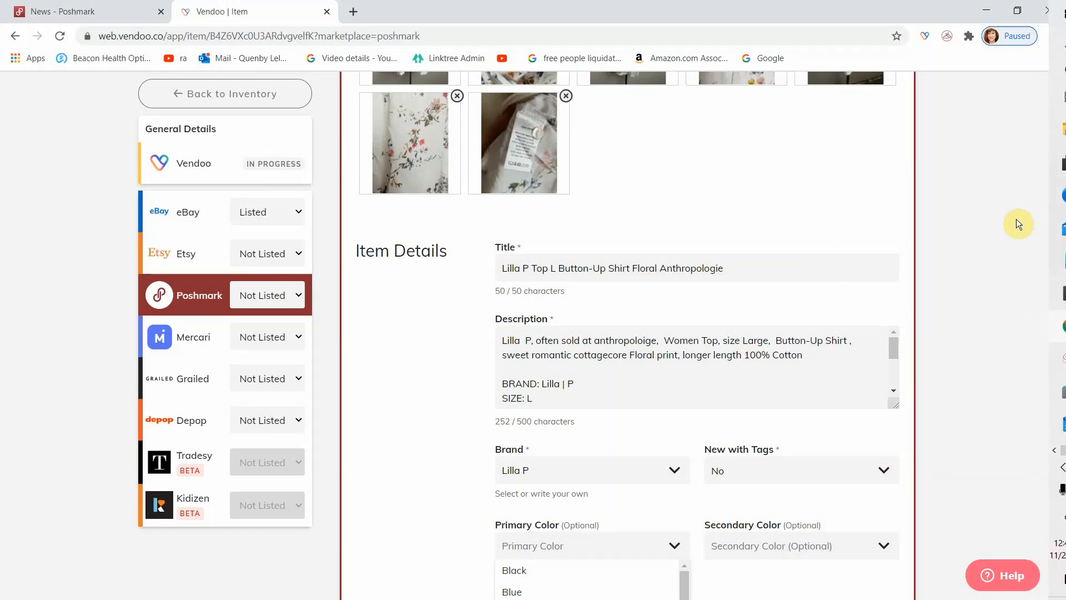
scroll(1028, 250, "down", 5)
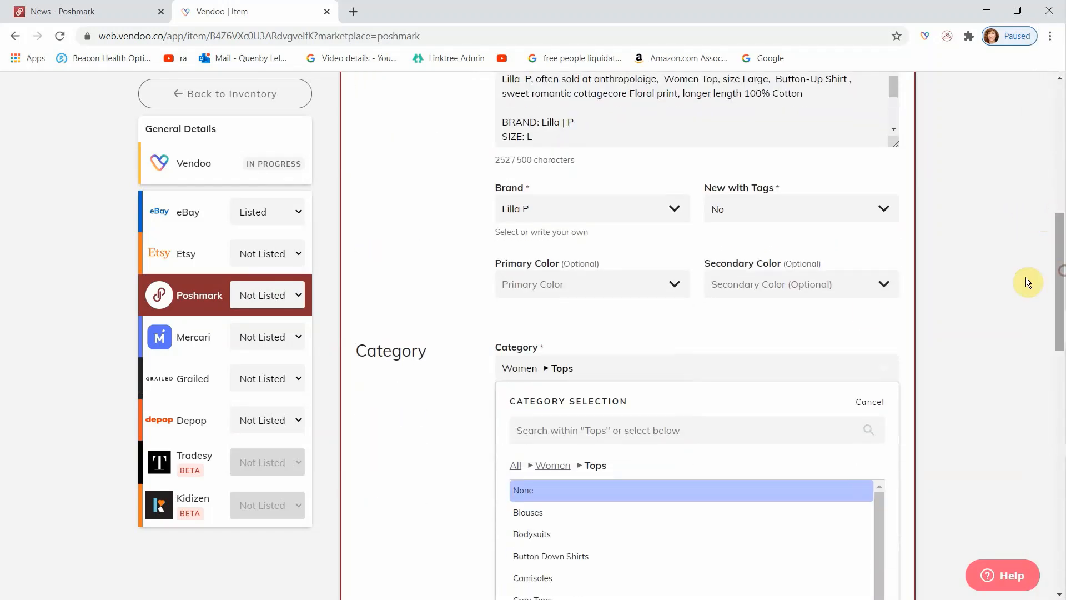
left_click(674, 284)
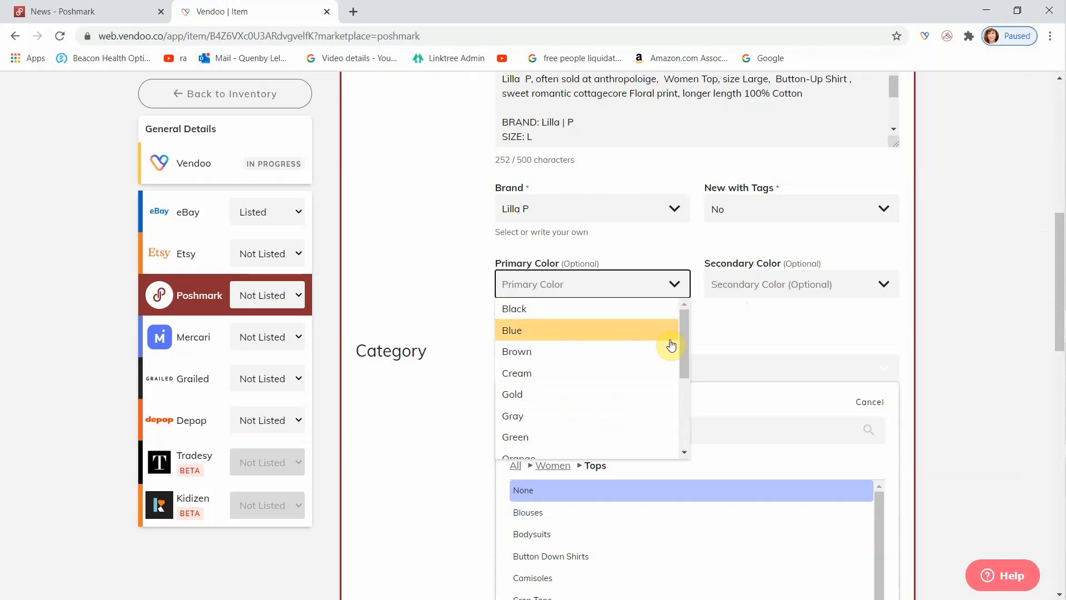
left_click_drag(683, 334, 682, 403)
left_click(638, 447)
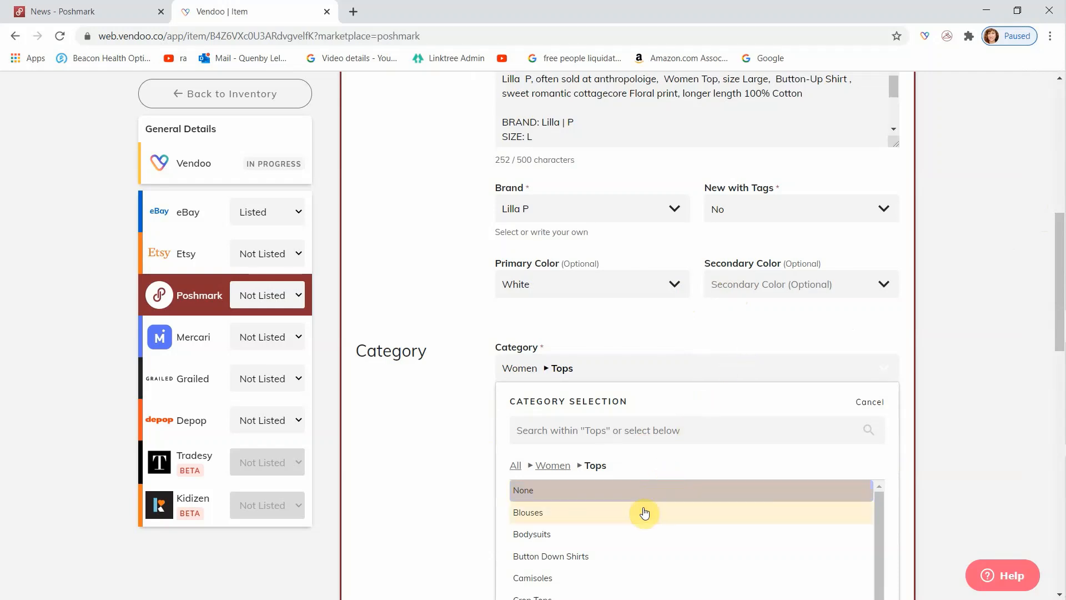
Categorize the shirt under Women, Tops, Button Down Shirts and set its size to Standard L
left_click(638, 555)
left_click_drag(1060, 272, 1057, 313)
left_click(678, 273)
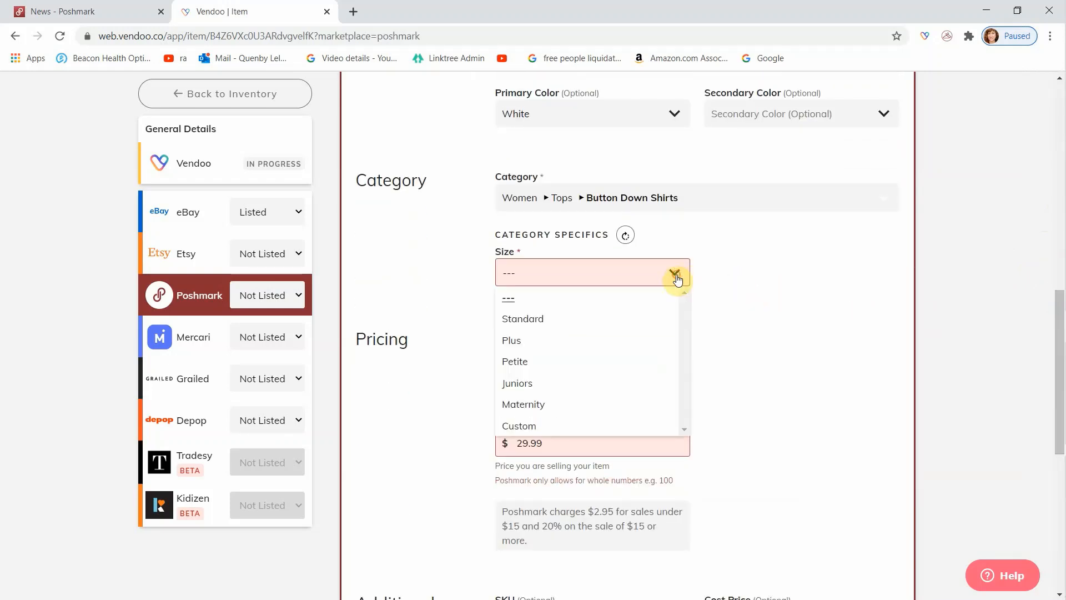
left_click(607, 317)
left_click(671, 273)
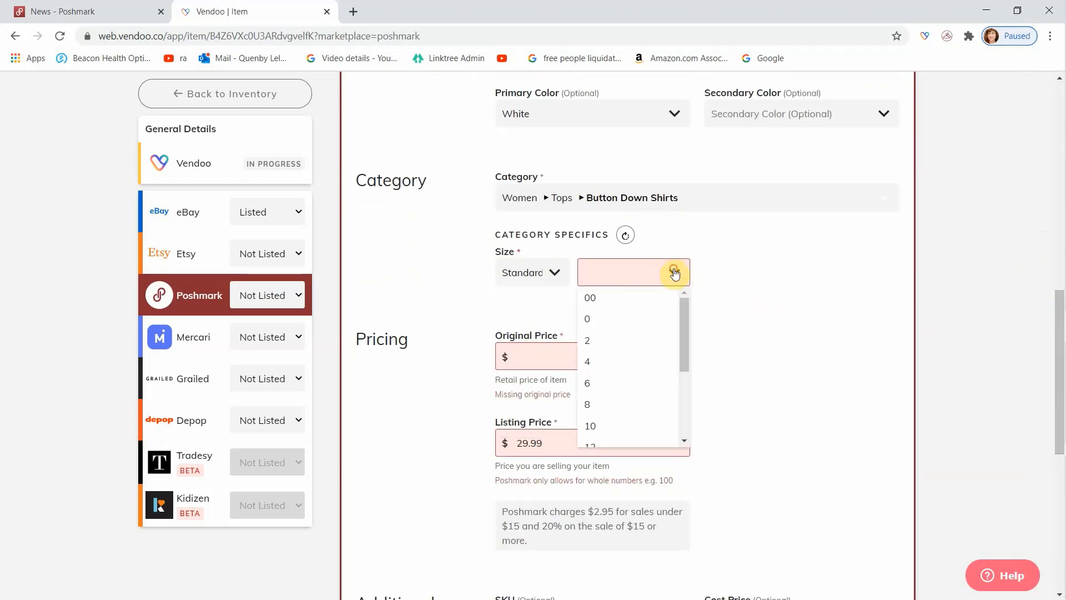
left_click_drag(682, 320, 680, 396)
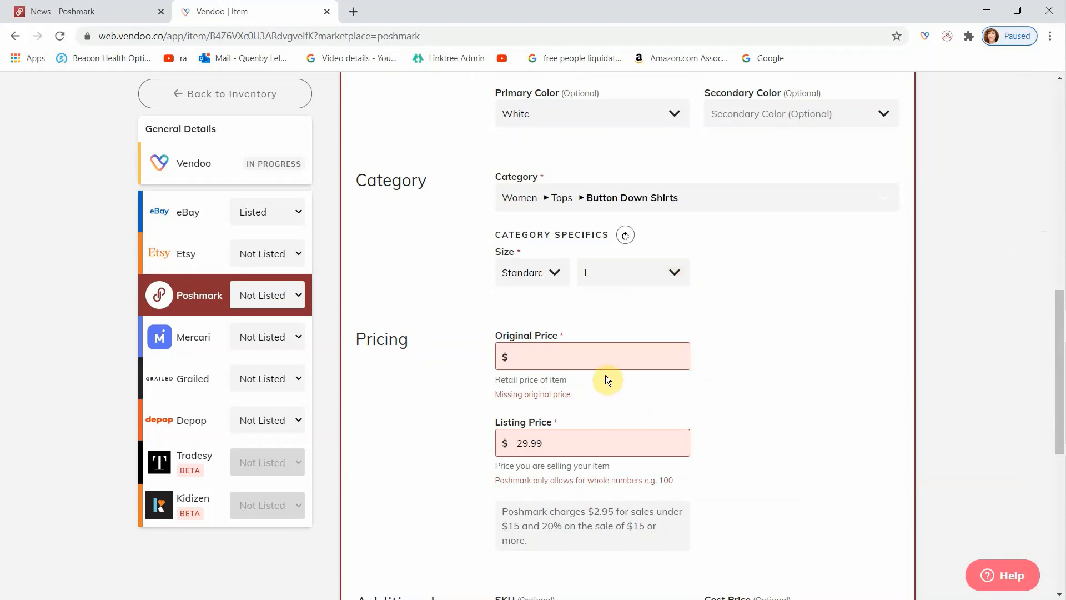
Set the shirt's original price to $128 and its listing price to $30
type("12")
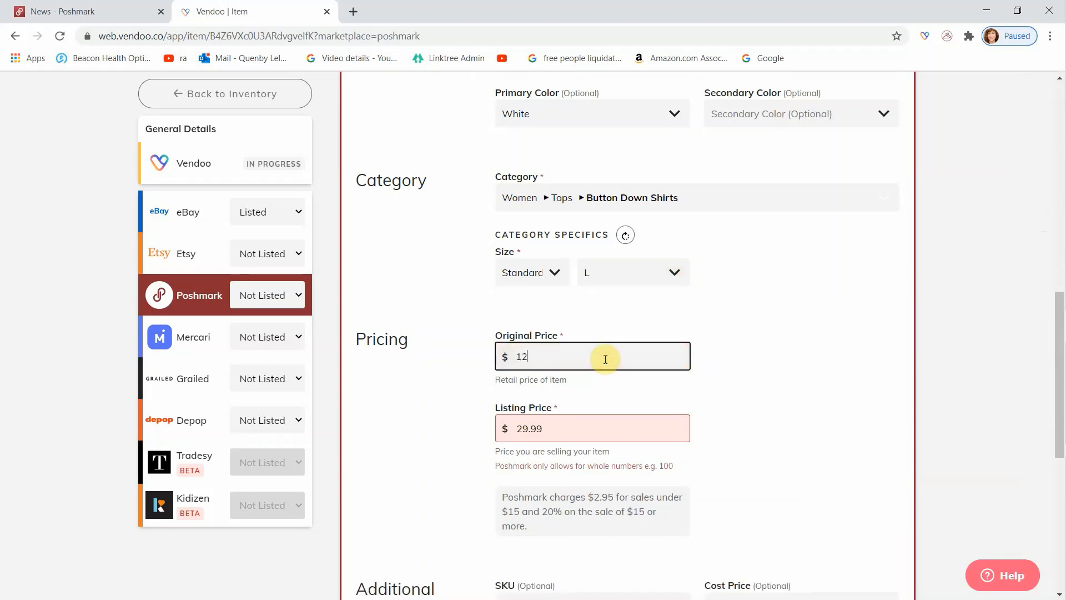
left_click(580, 428)
key("BackSpace")
key("BackSpace")
key("BackSpace")
key("BackSpace")
key("BackSpace")
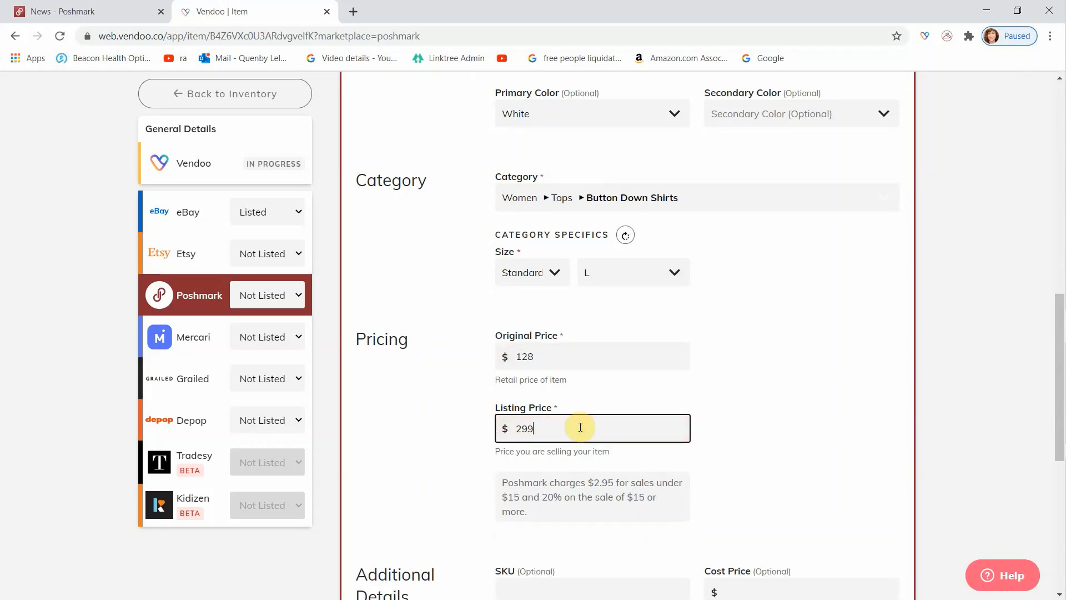
type("30")
List the Lilla P shirt on Poshmark
mouse_move(1061, 325)
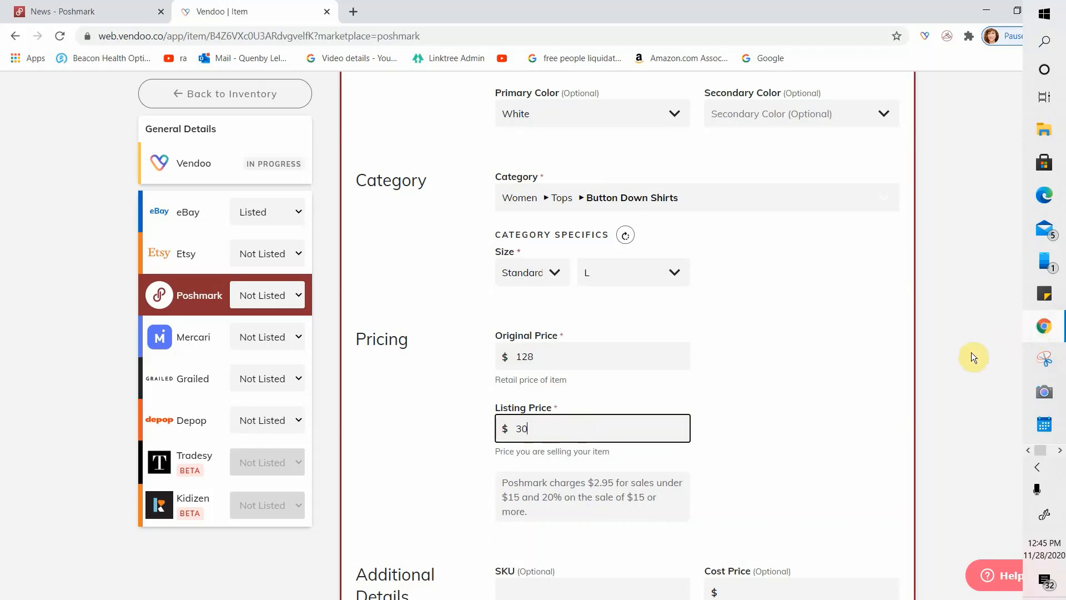
left_click_drag(1061, 316, 1062, 430)
left_click(821, 528)
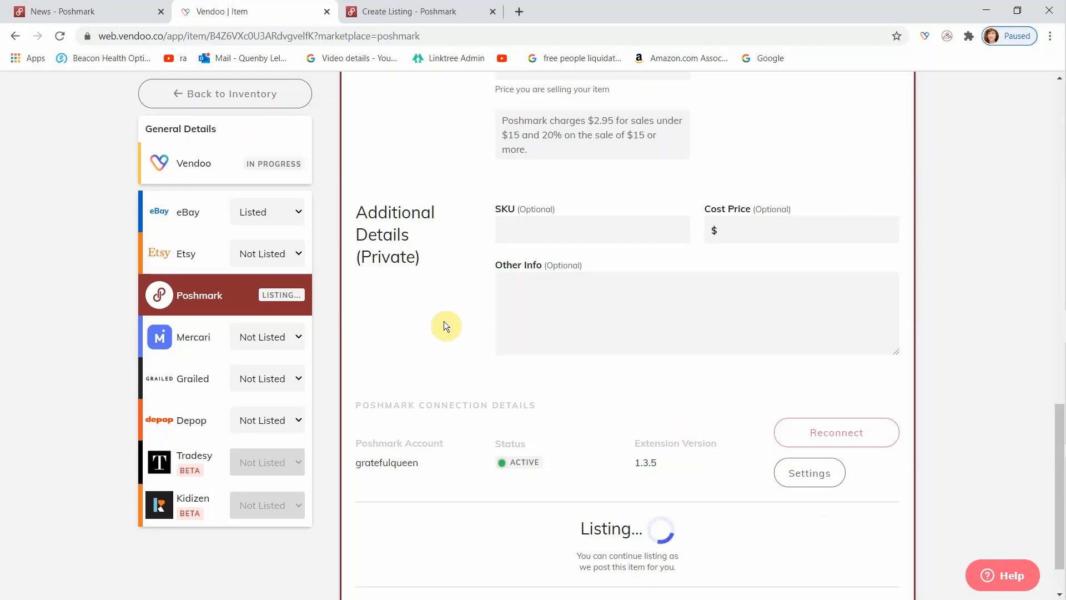
Return to the inventory and open the Poshmark details of the orange Moth women's crochet sweater
left_click(176, 92)
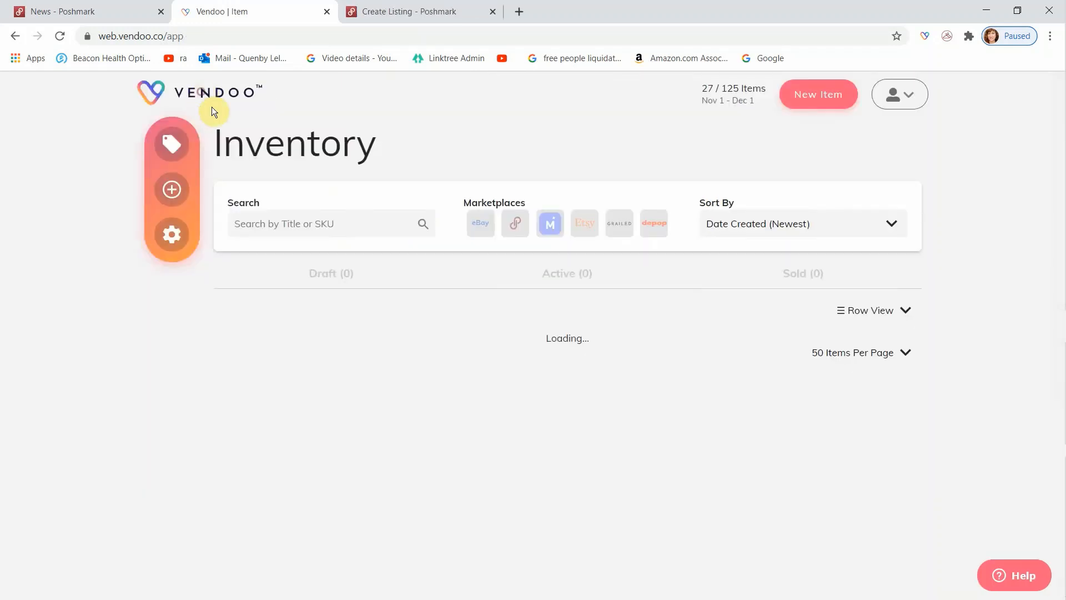
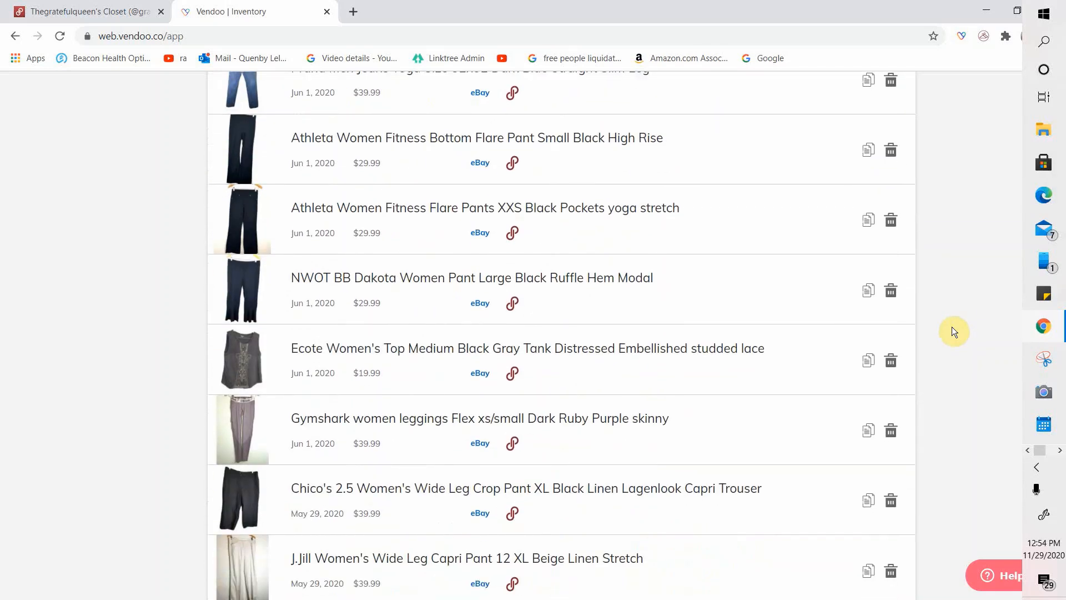
scroll(951, 327, "down", 7)
scroll(951, 328, "down", 9)
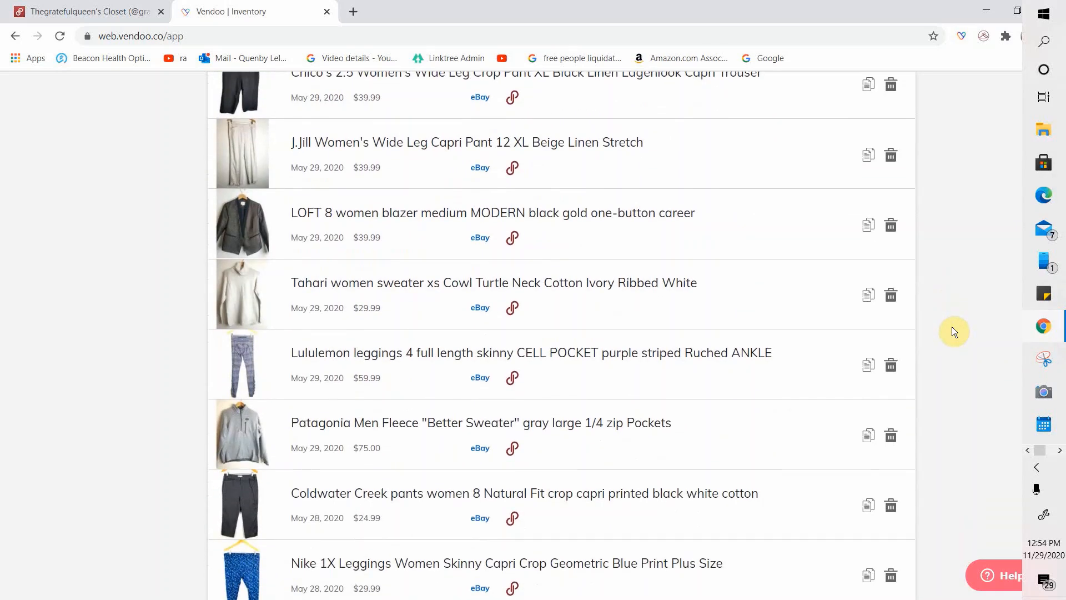
scroll(951, 326, "down", 1)
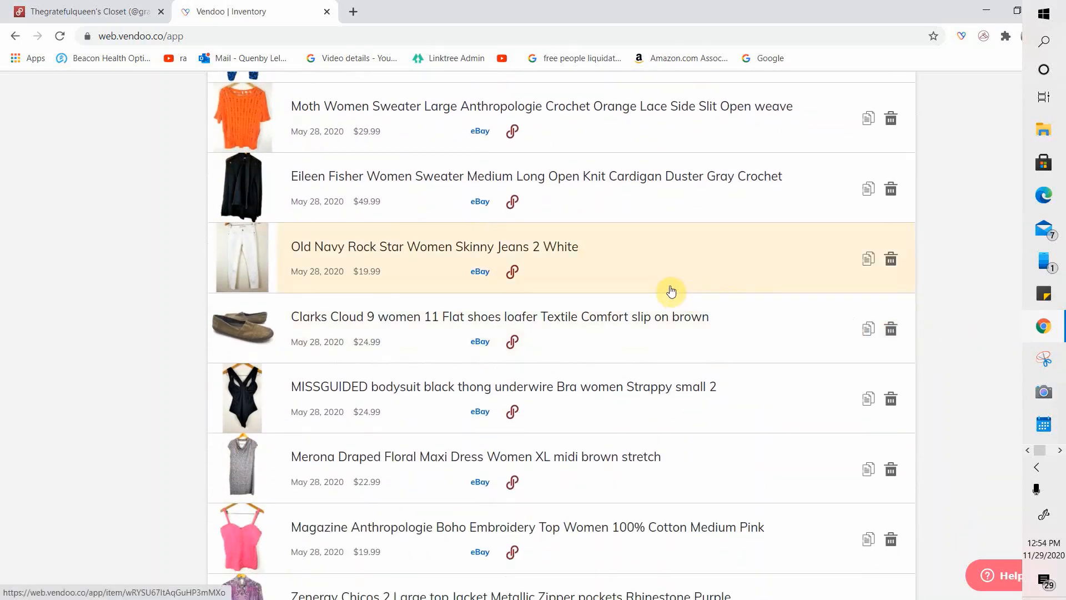
left_click(426, 106)
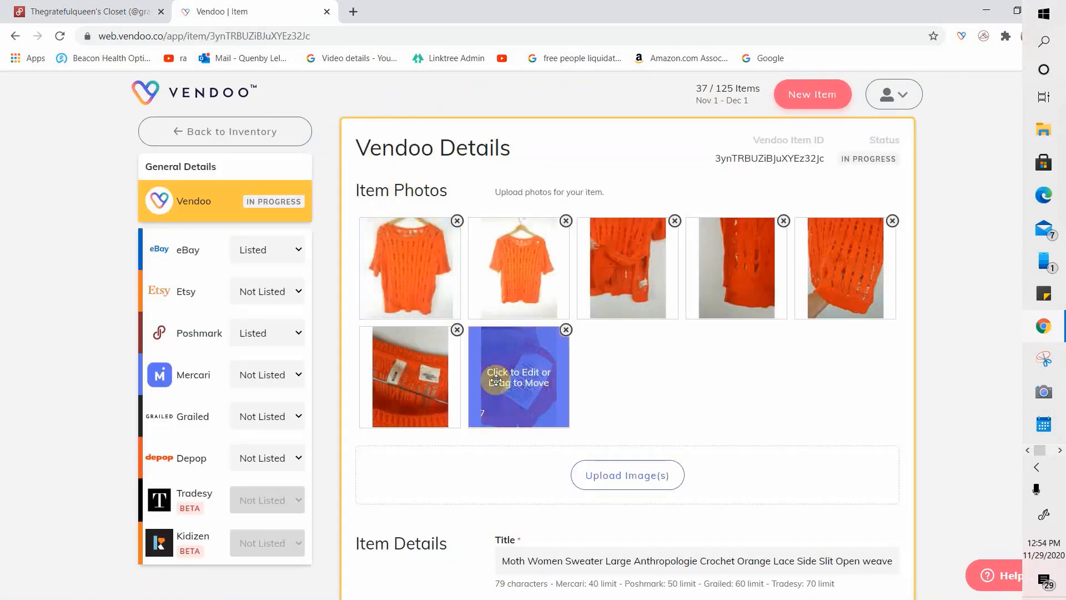
left_click(206, 344)
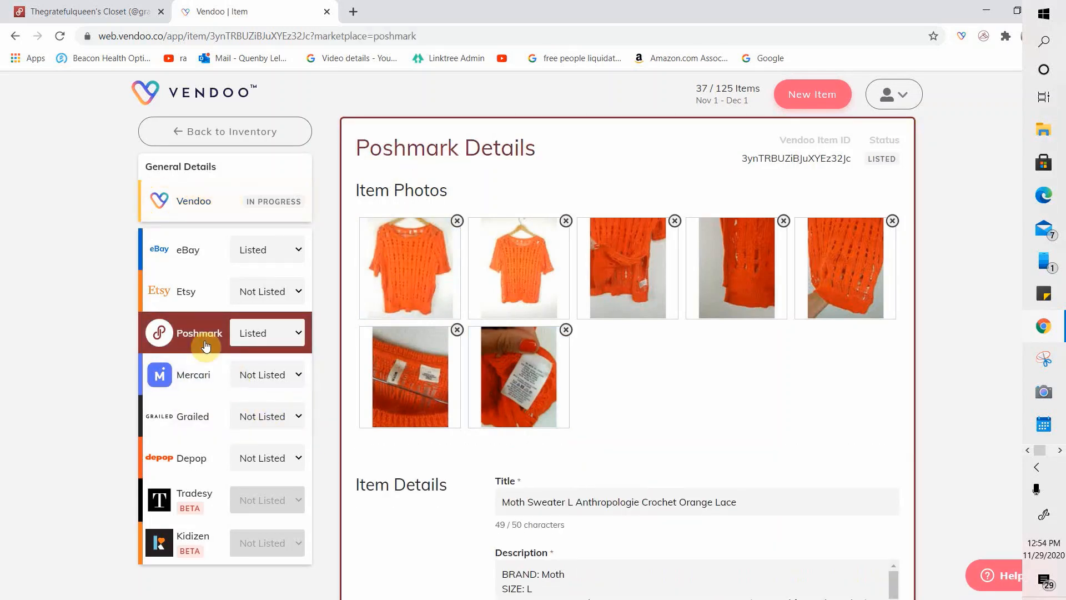
Delist the Moth sweater from Poshmark and confirm the delisting
scroll(1061, 305, "down", 10)
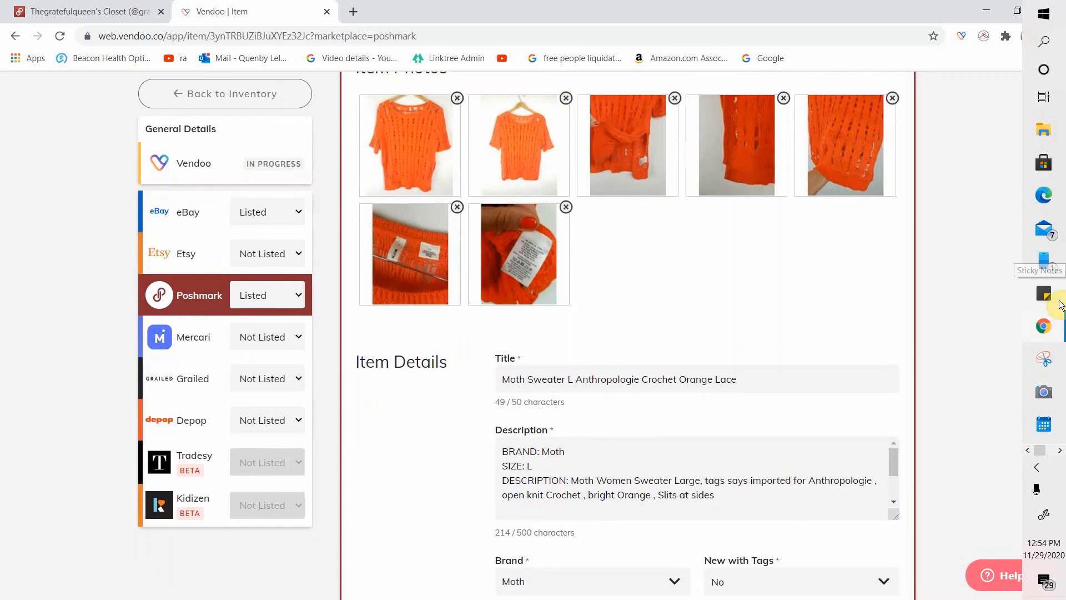
scroll(1059, 304, "down", 7)
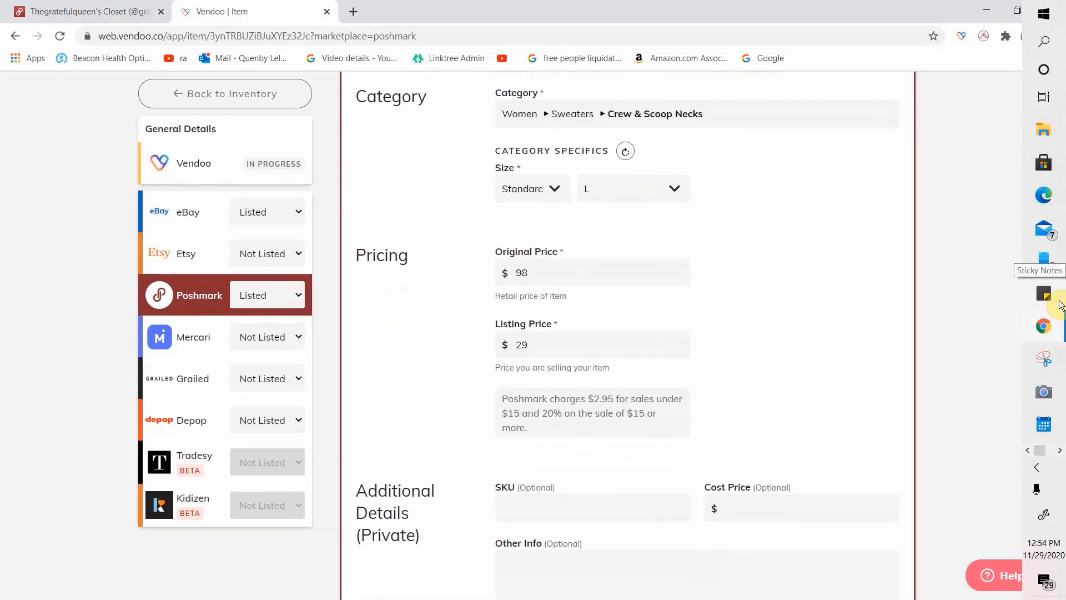
scroll(1061, 305, "down", 4)
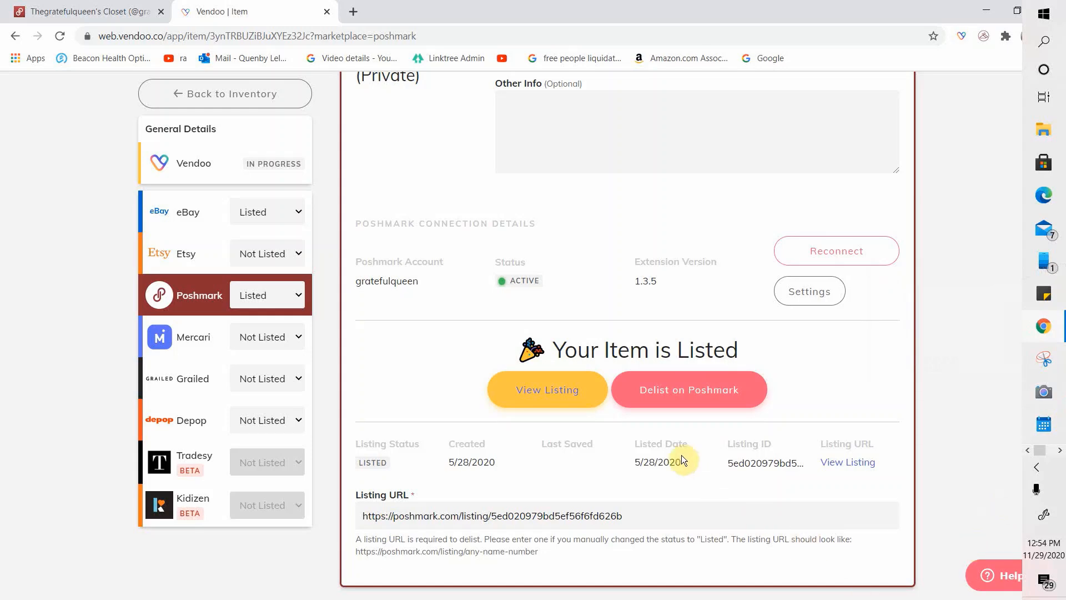
left_click(689, 389)
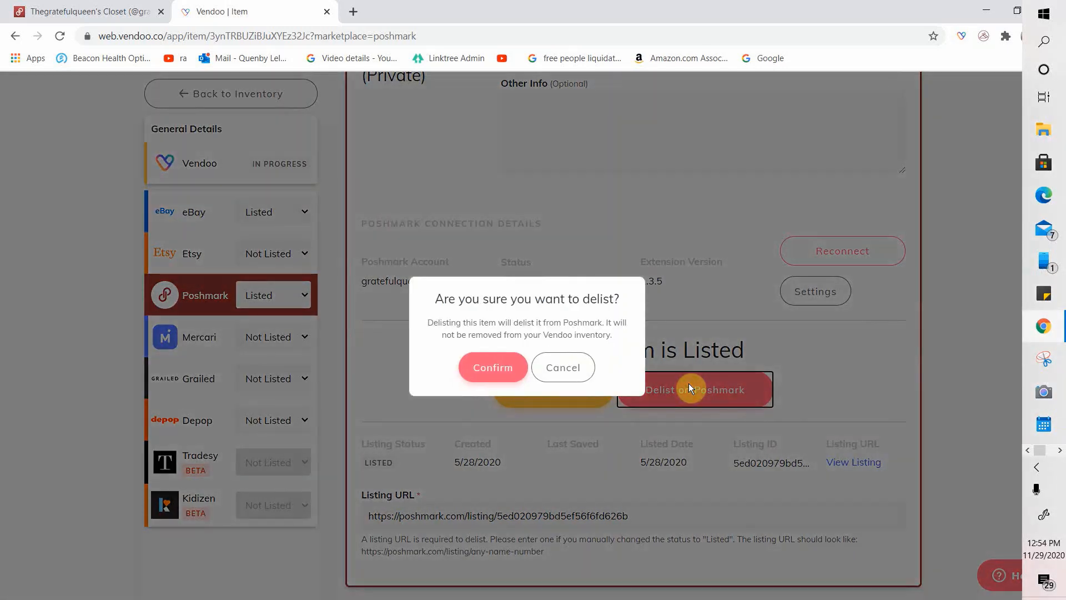
left_click(510, 371)
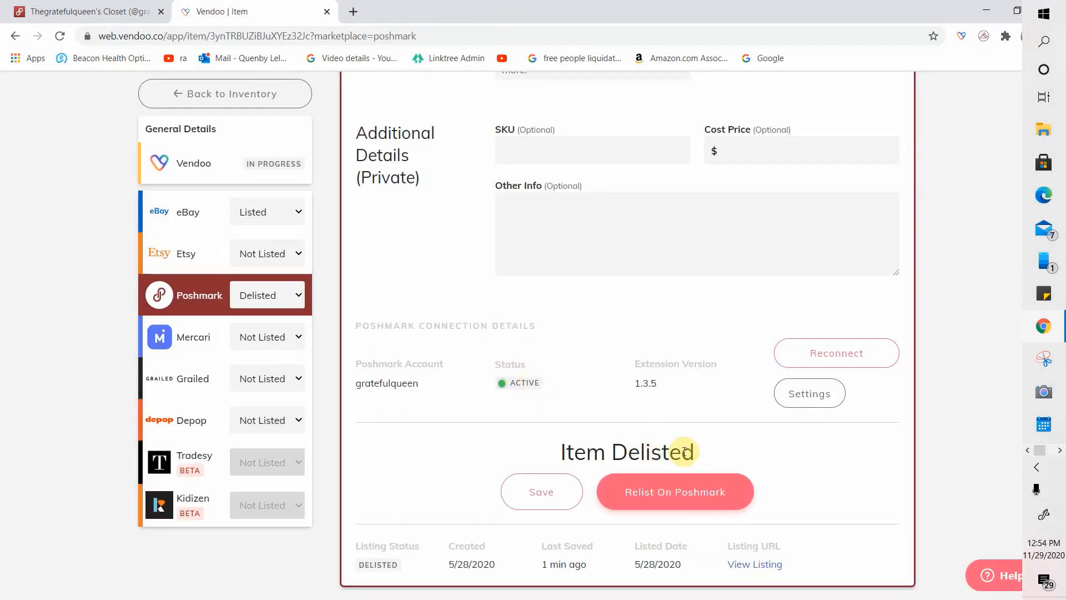
Check the sweater's Poshmark details, relist it on Poshmark and view its new listing page
scroll(900, 376, "up", 20)
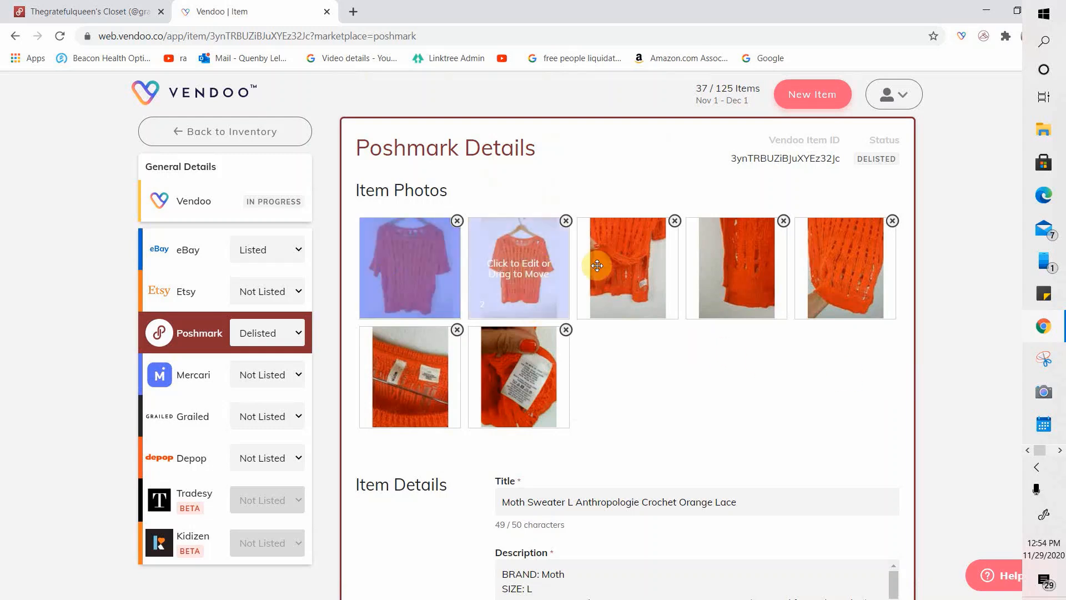
scroll(803, 348, "down", 2)
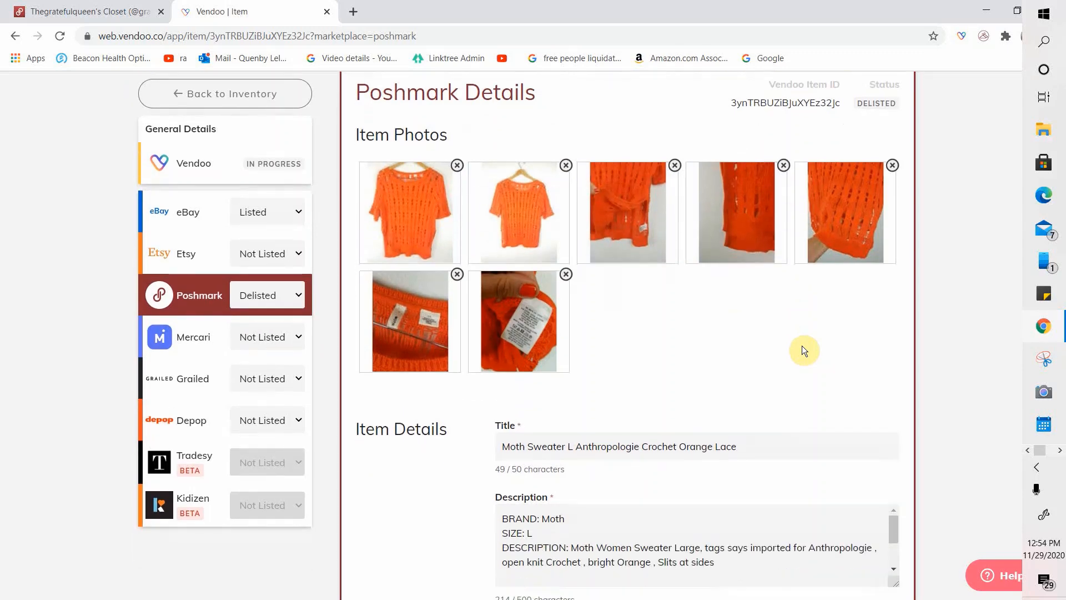
scroll(803, 348, "down", 6)
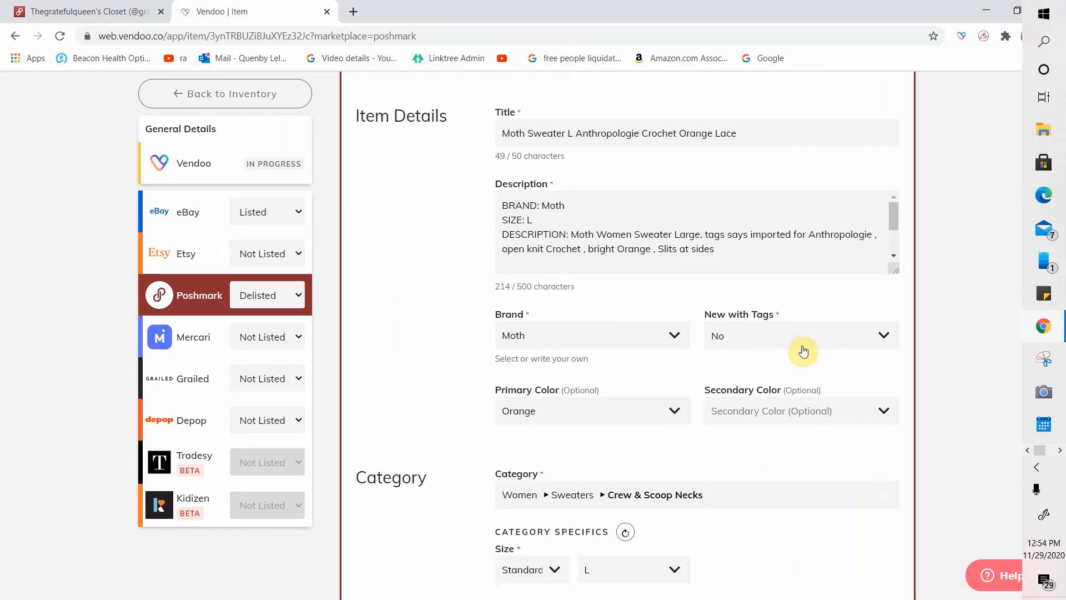
scroll(803, 346, "down", 7)
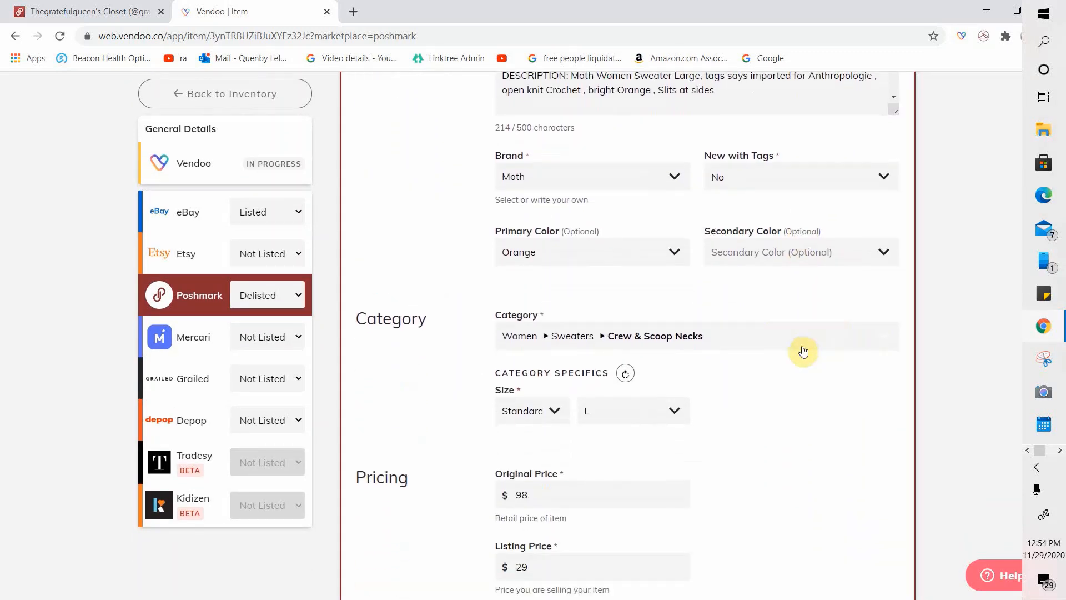
scroll(803, 349, "down", 1)
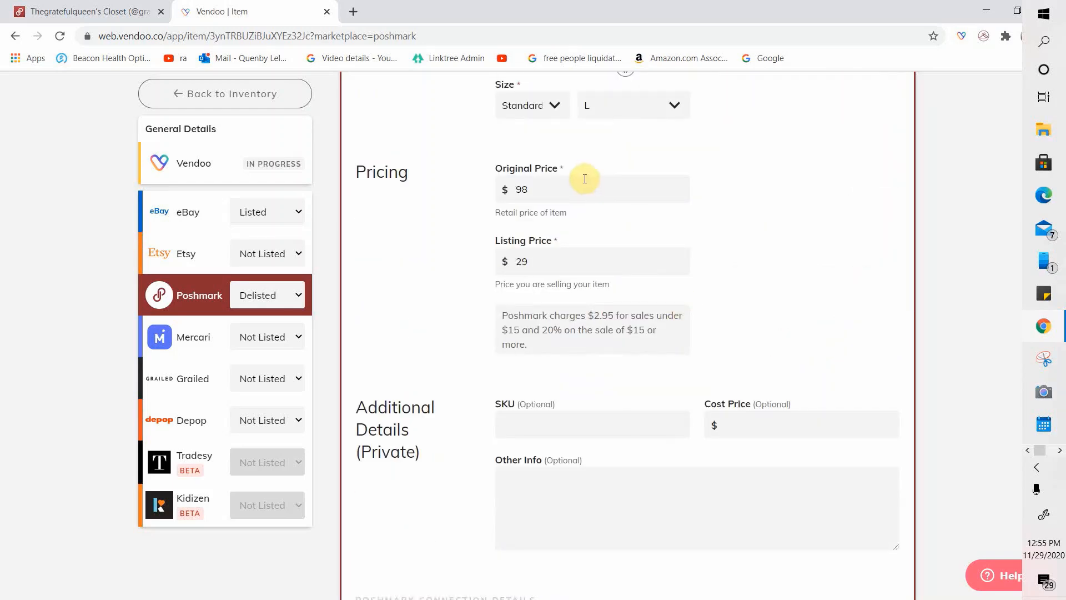
scroll(592, 278, "down", 5)
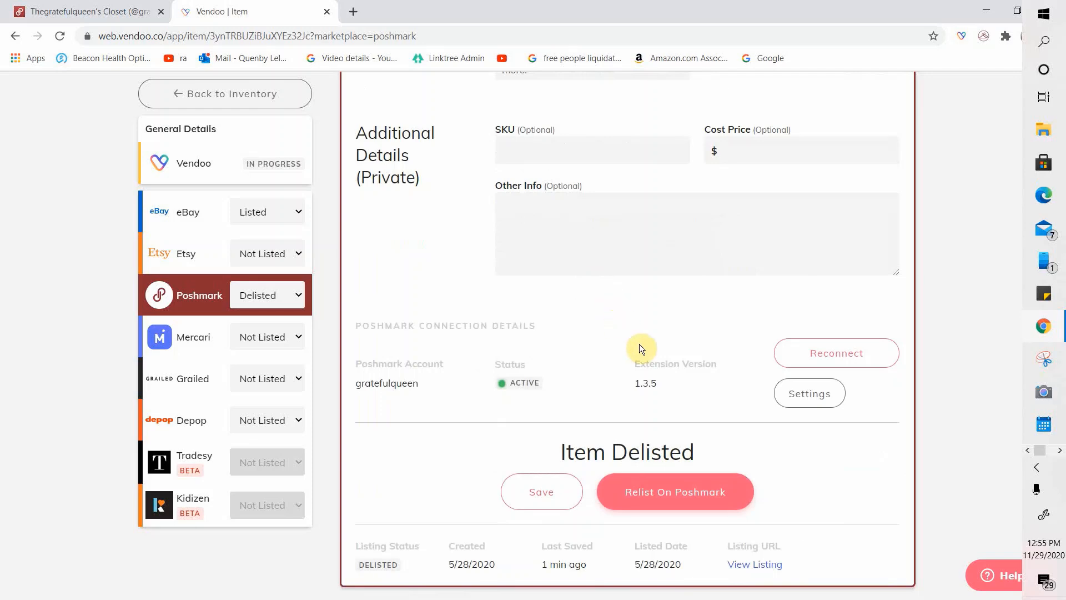
left_click(681, 491)
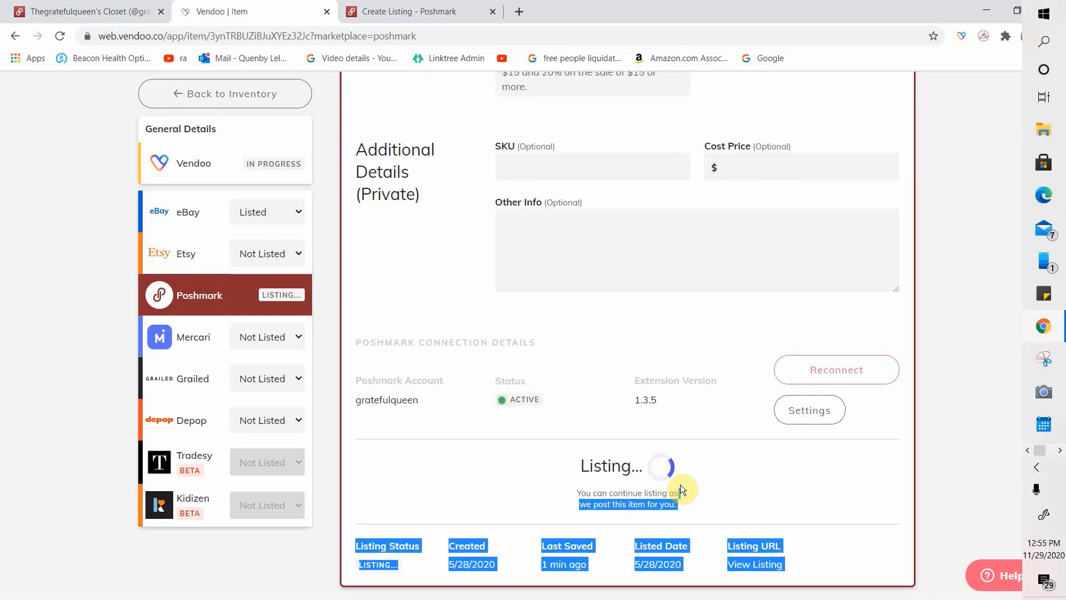
left_click_drag(682, 490, 830, 473)
left_click(551, 482)
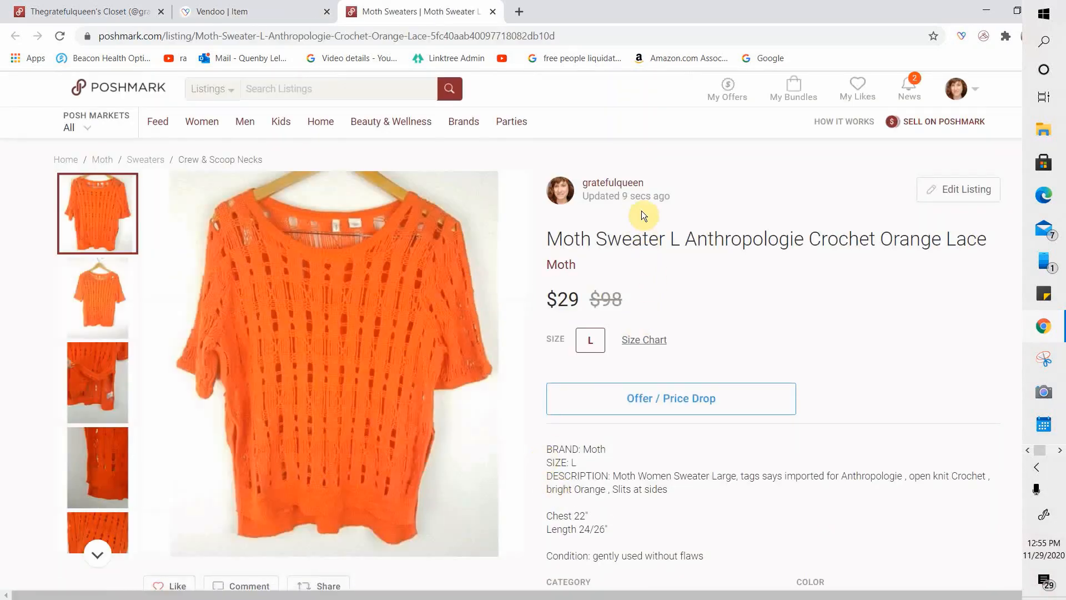
Switch back to the Vendoo inventory and open the Poshmark details of the gray Eileen Fisher women's open knit cardigan
key("ctrl+shift+Tab")
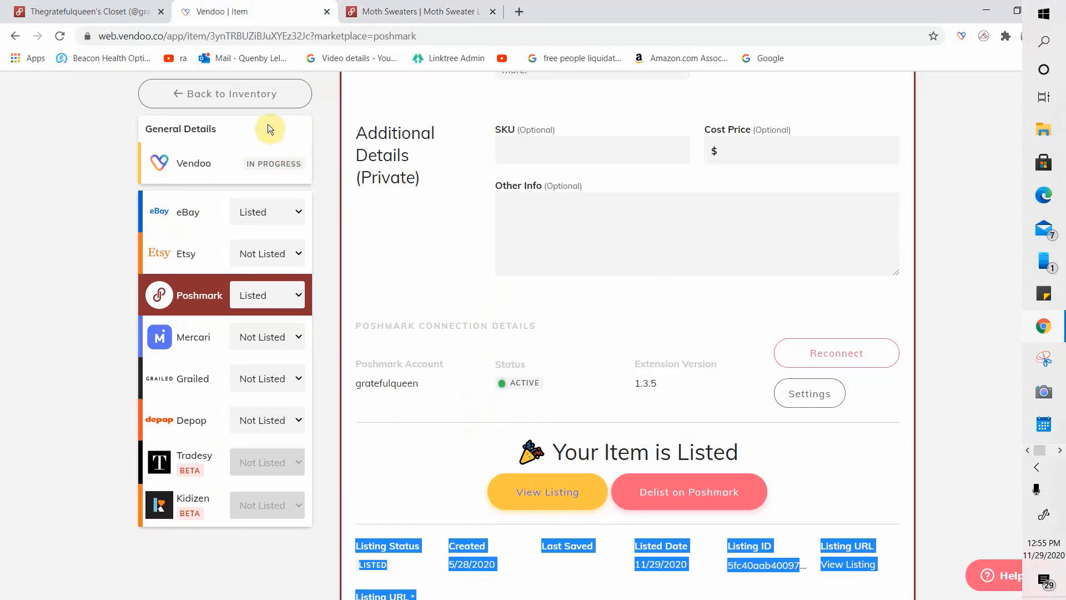
left_click(261, 96)
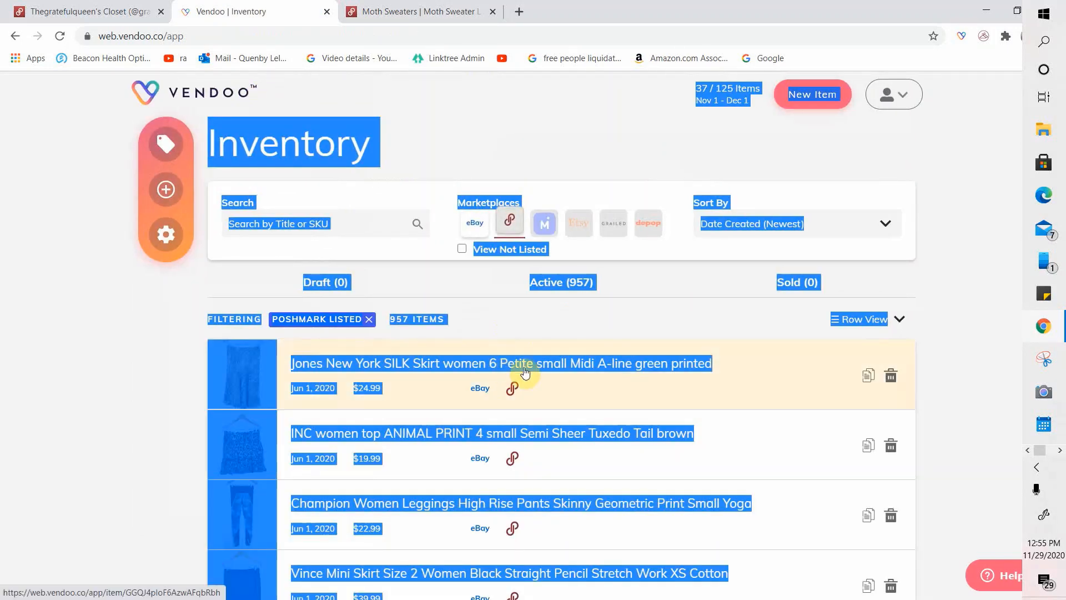
left_click(994, 346)
scroll(995, 346, "down", 7)
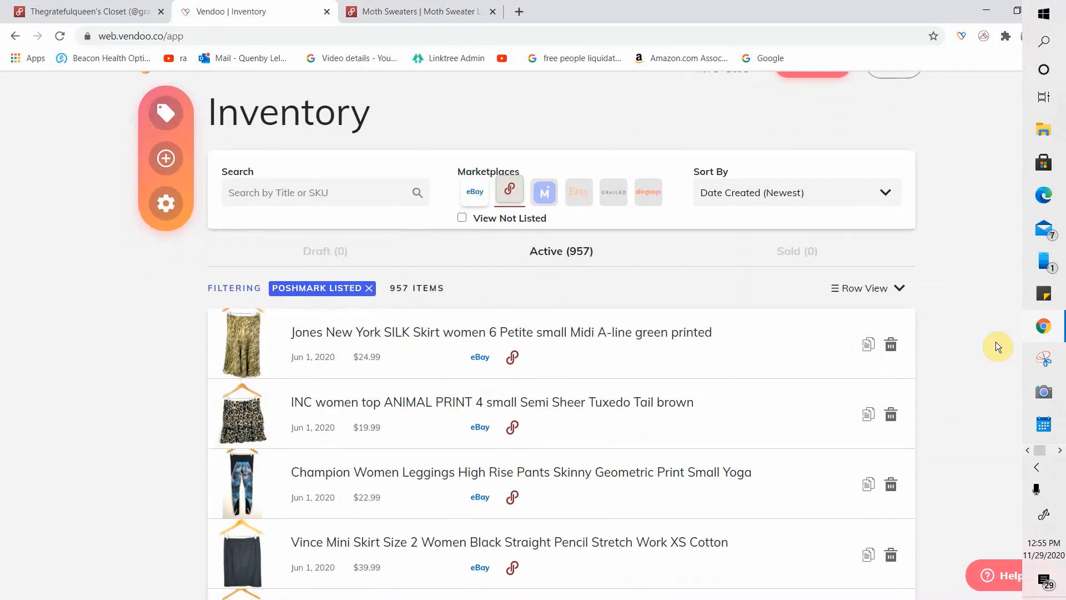
scroll(995, 341, "down", 18)
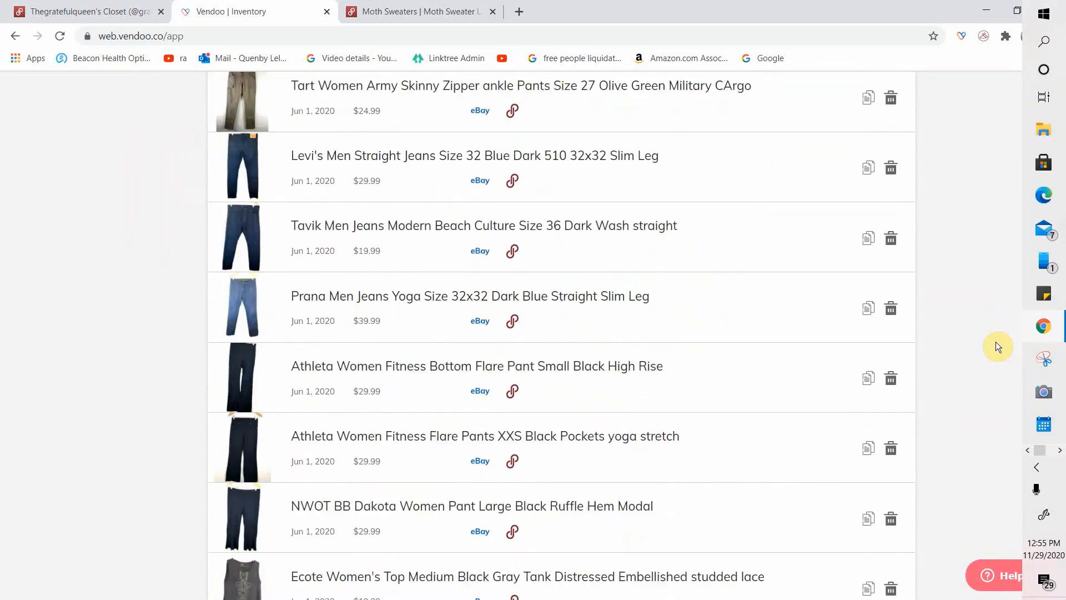
scroll(995, 342, "down", 8)
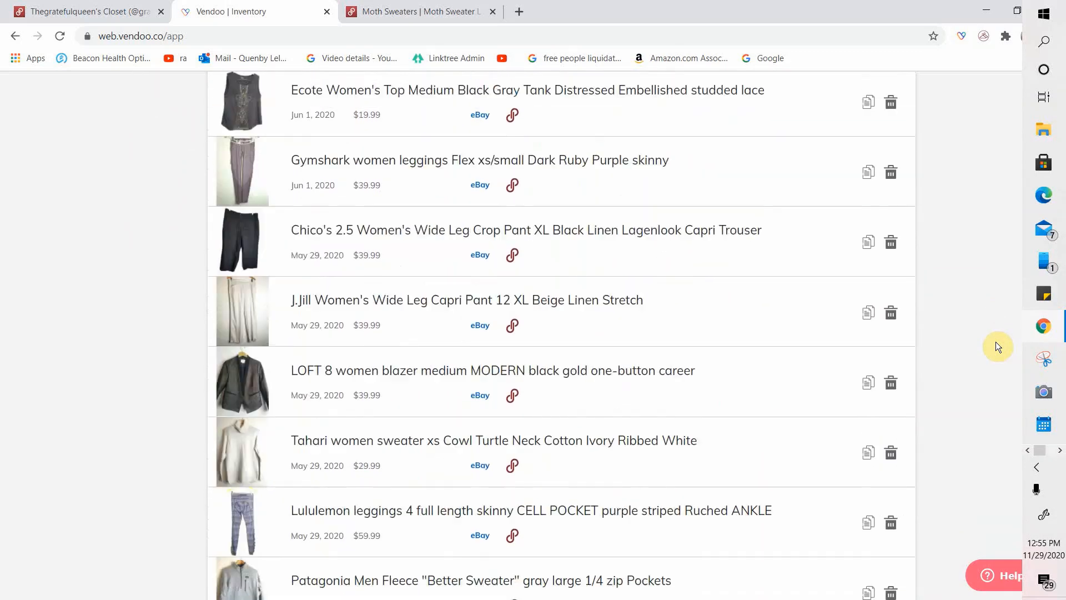
scroll(995, 342, "down", 5)
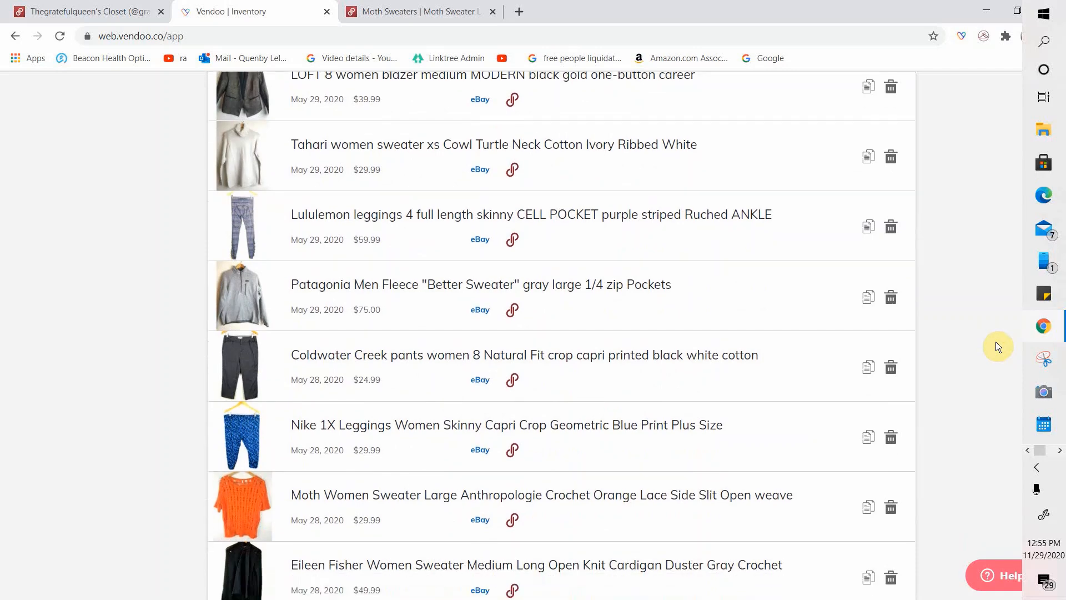
scroll(995, 341, "down", 1)
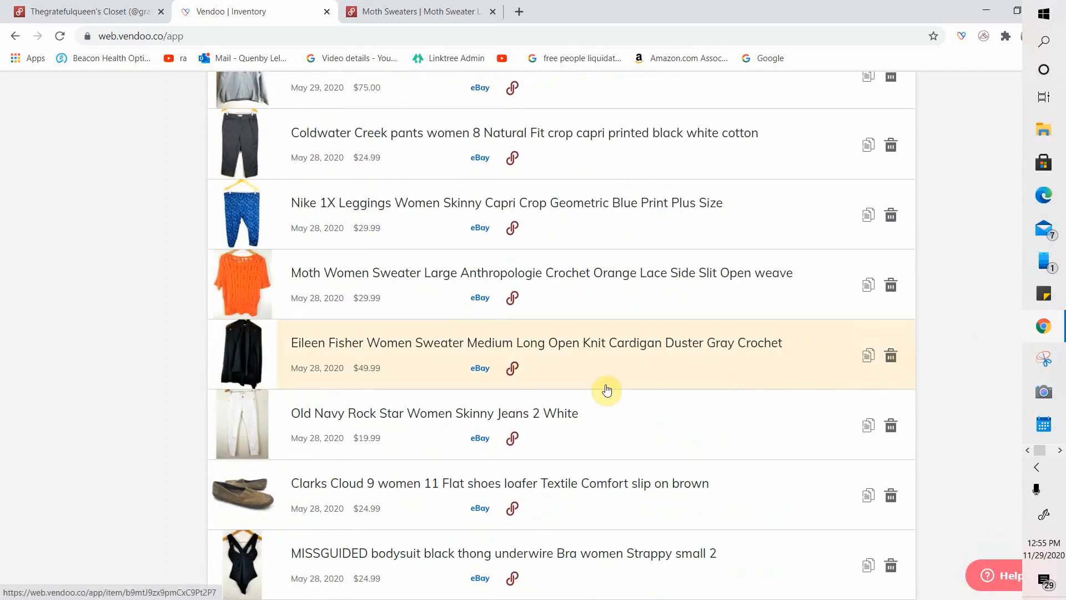
left_click(403, 350)
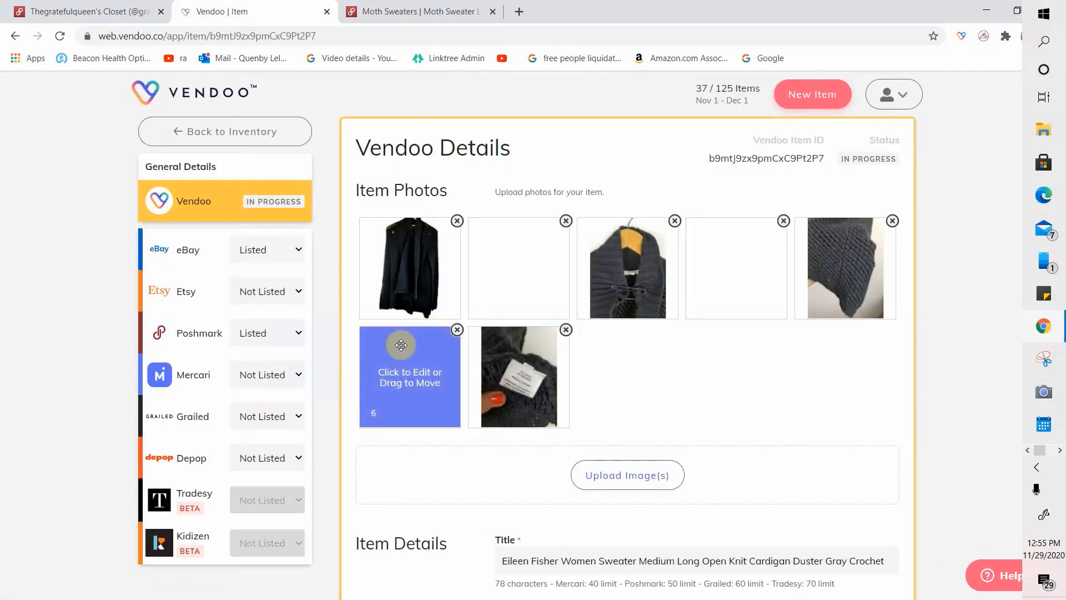
left_click(194, 339)
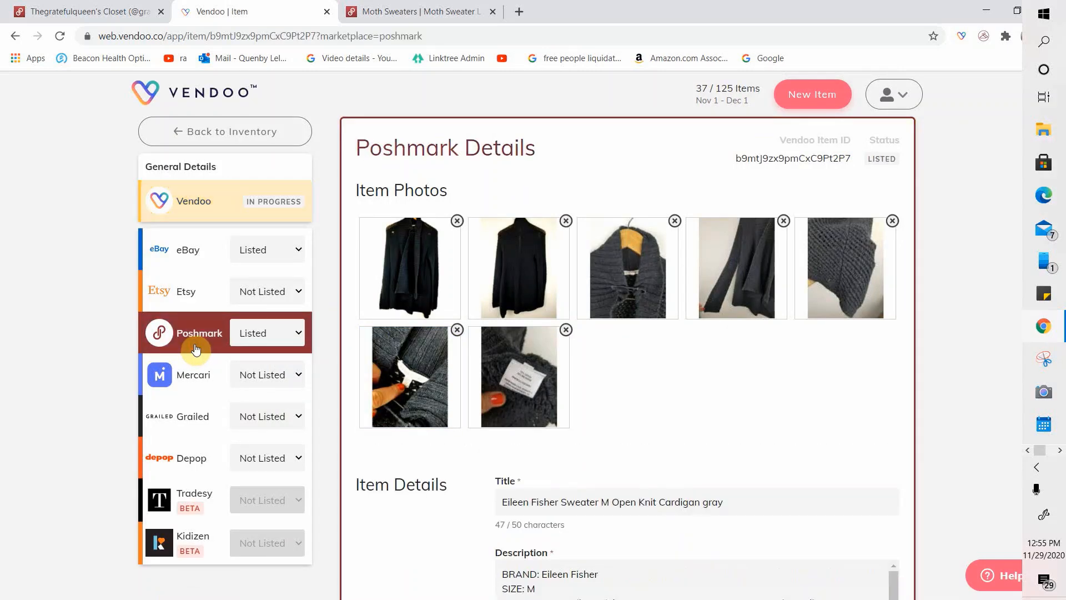
Delist the Eileen Fisher cardigan from Poshmark and confirm the delisting
scroll(971, 275, "down", 9)
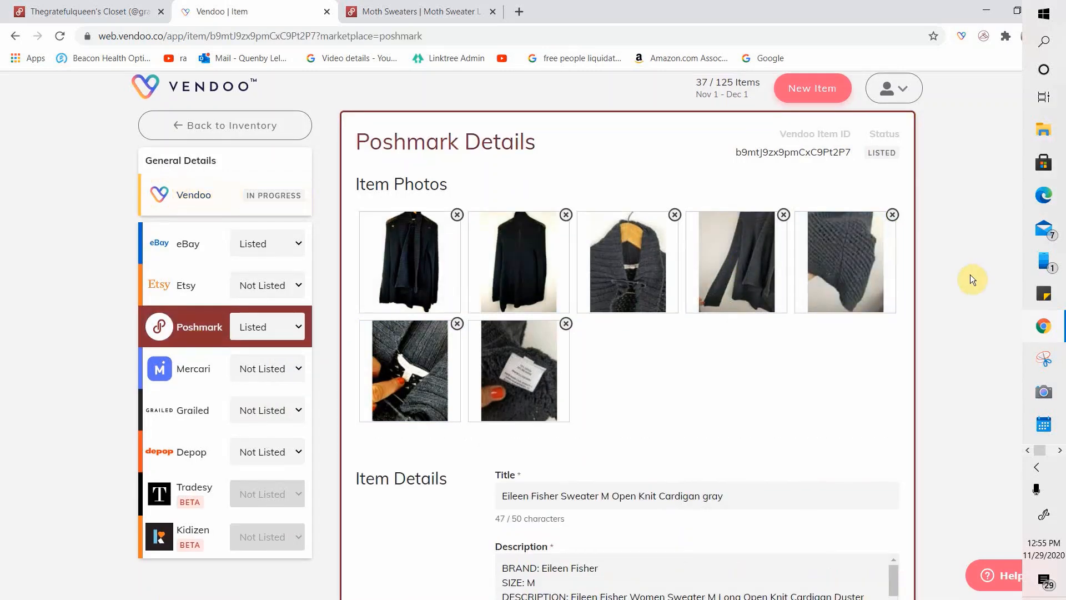
scroll(970, 274, "down", 11)
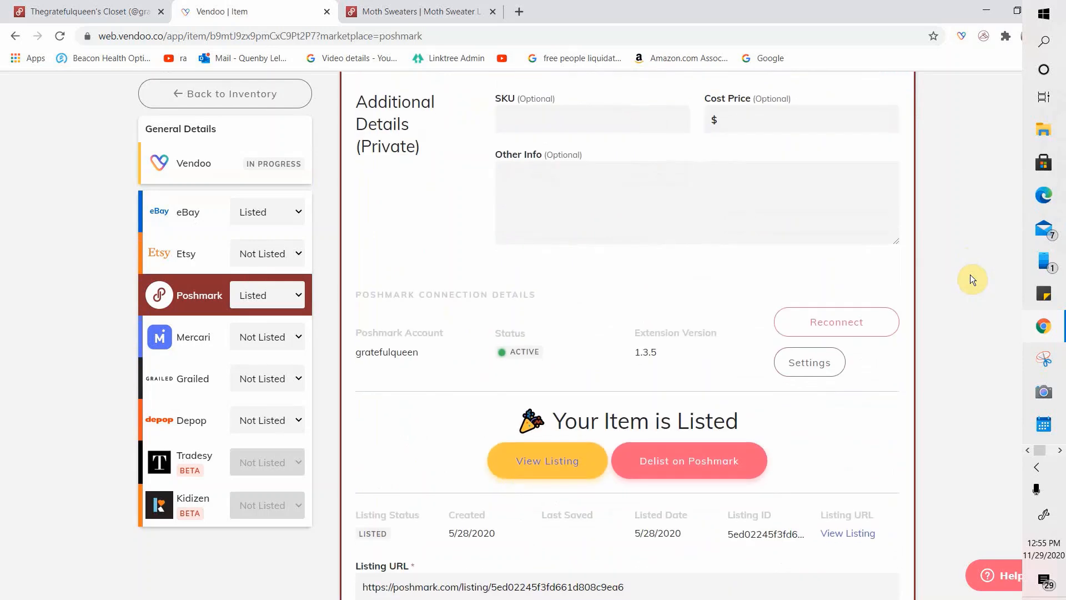
left_click(715, 459)
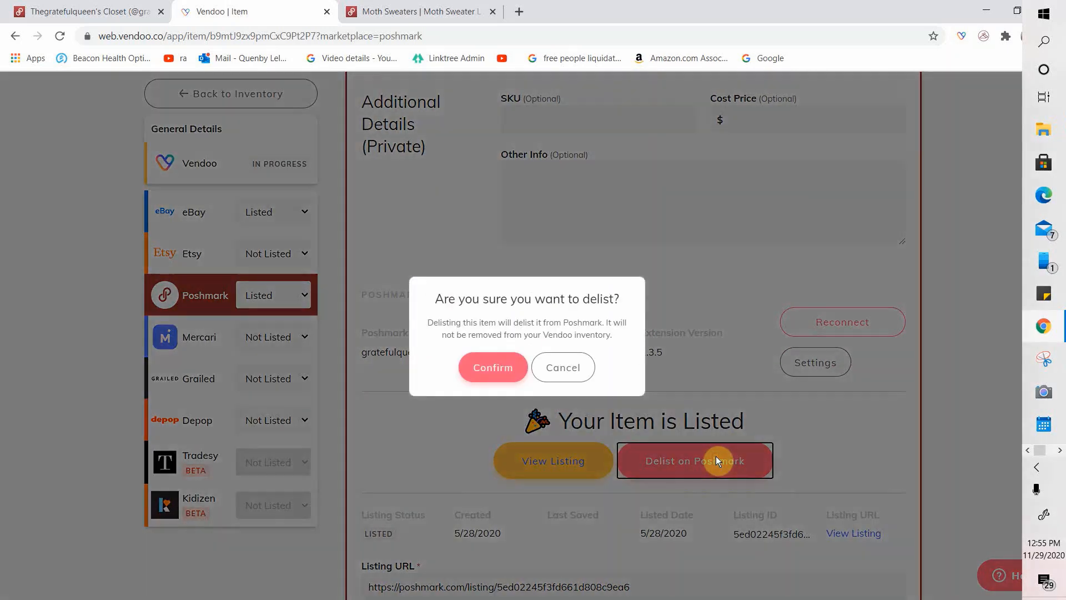
left_click(496, 369)
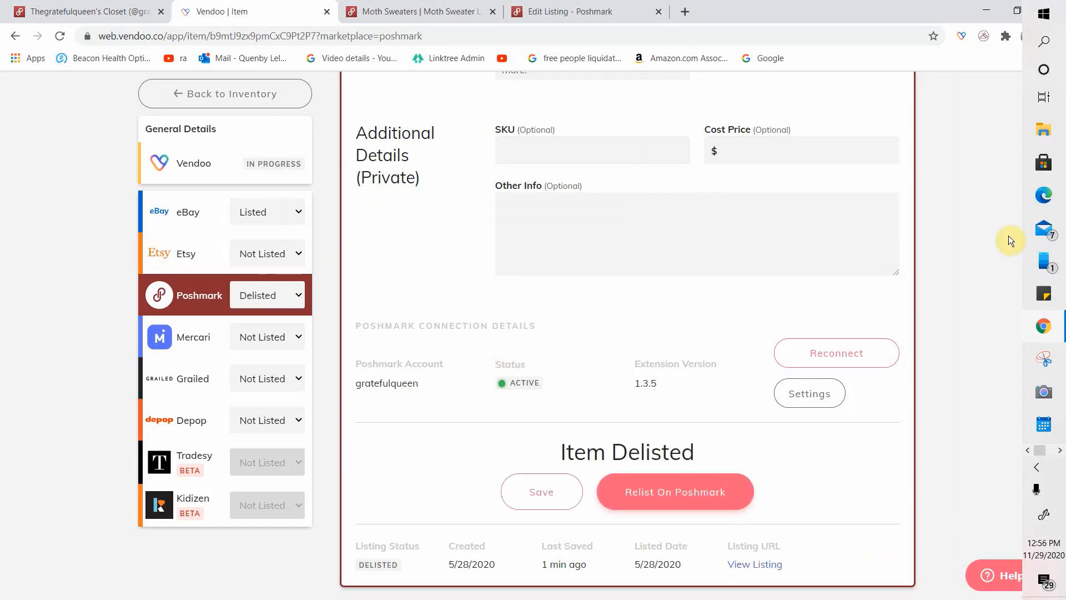
Review the cardigan's Poshmark details and set its listing price to $40
scroll(1008, 235, "up", 9)
scroll(1009, 236, "up", 10)
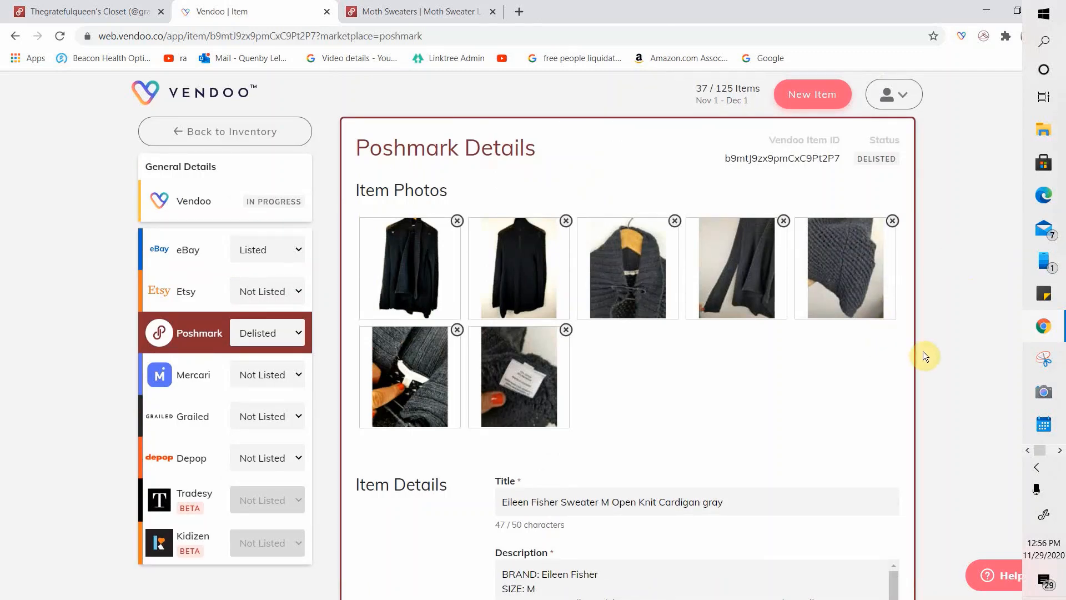
scroll(922, 352, "down", 6)
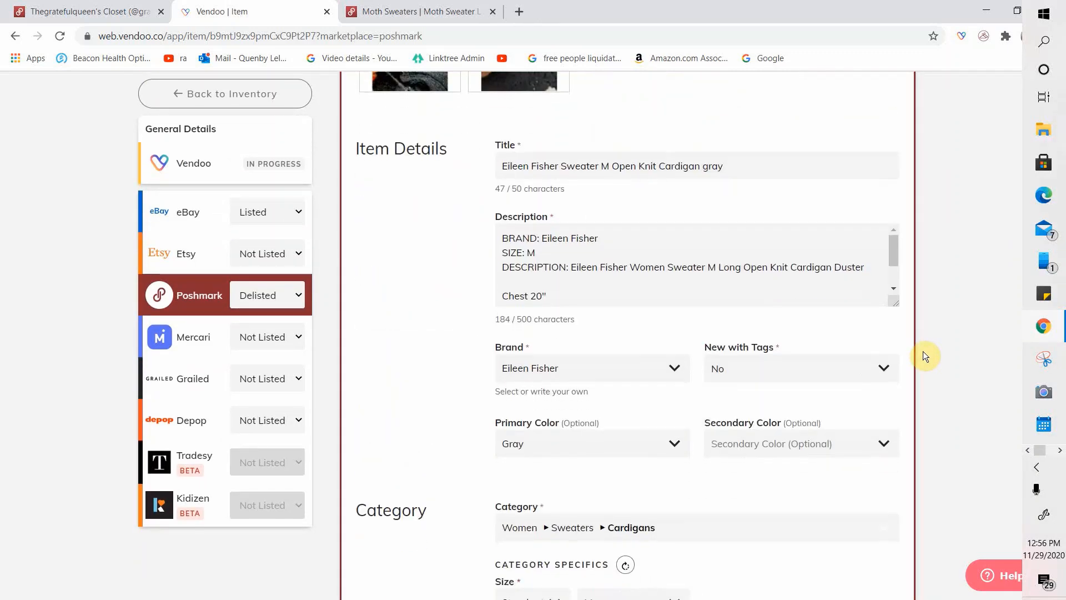
scroll(923, 352, "down", 3)
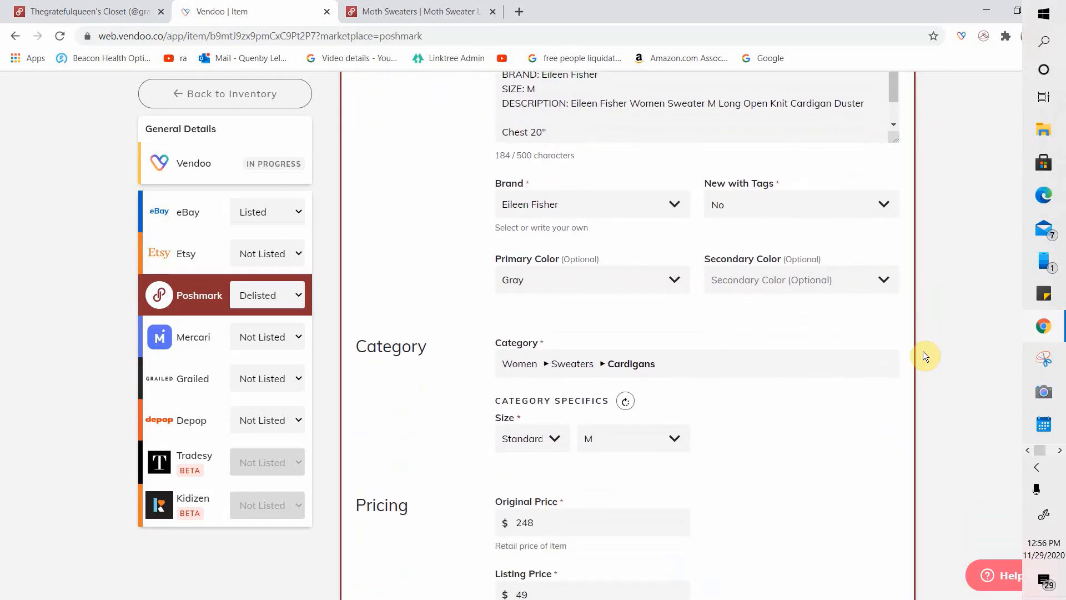
scroll(830, 381, "down", 7)
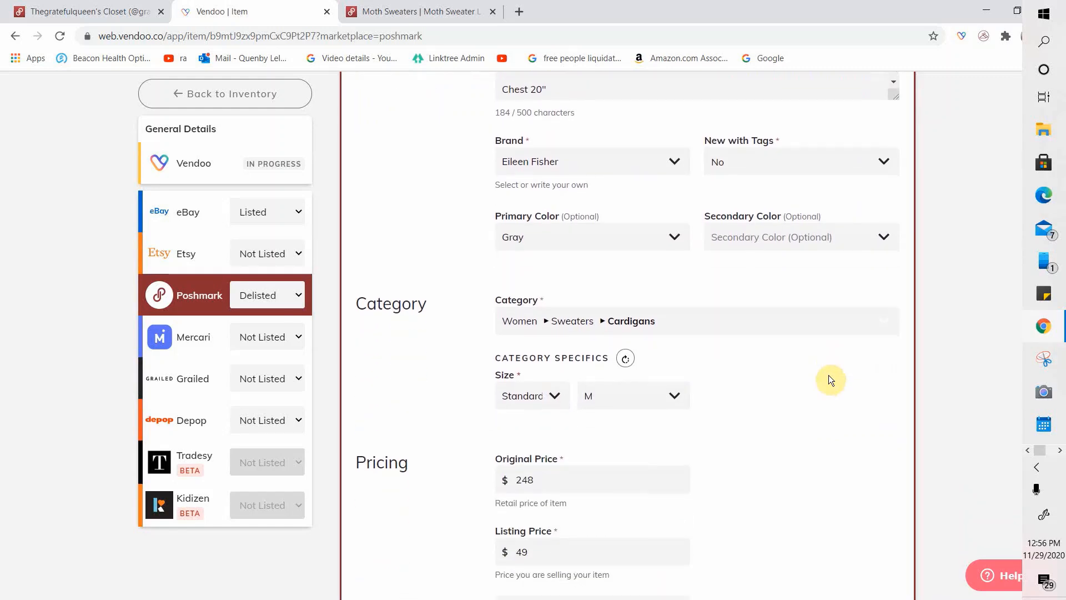
scroll(830, 378, "up", 1)
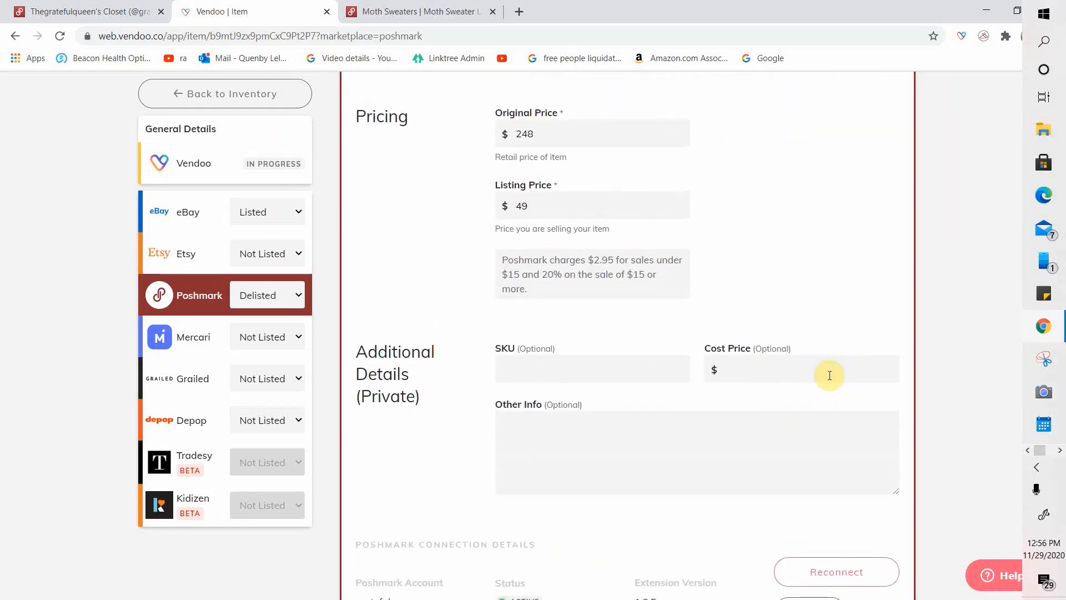
left_click(585, 208)
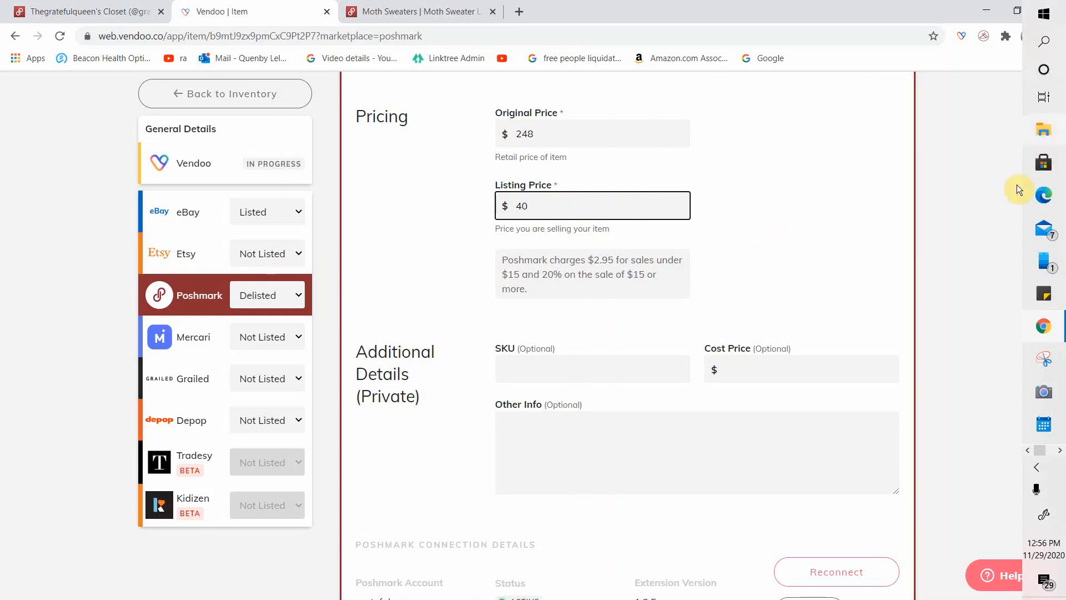
left_click_drag(1017, 189, 1006, 273)
Relist the Eileen Fisher cardigan on Poshmark and return to the inventory
scroll(1006, 273, "down", 4)
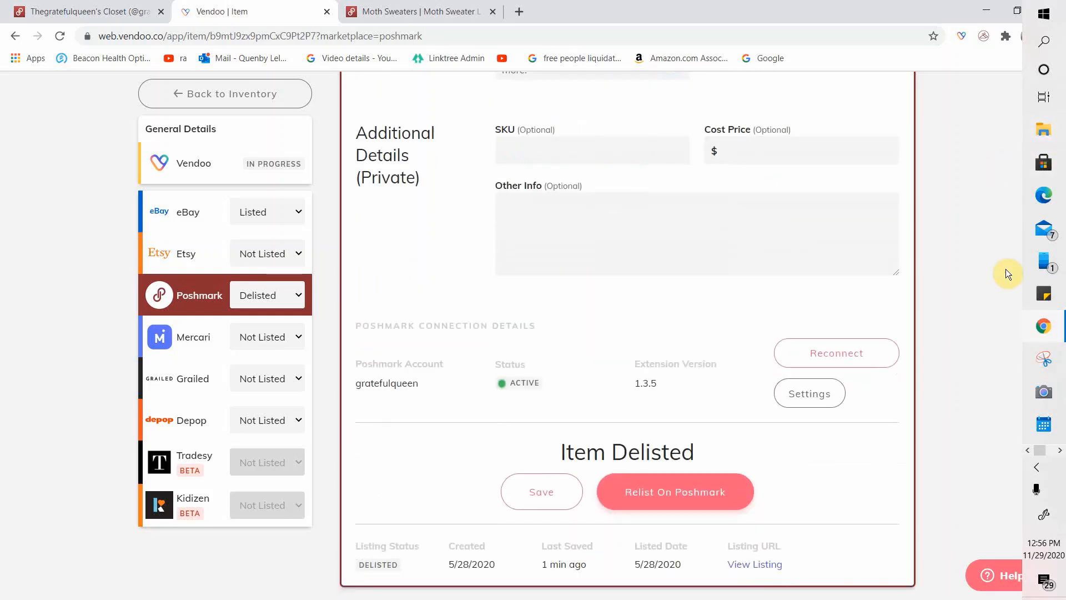
left_click(695, 496)
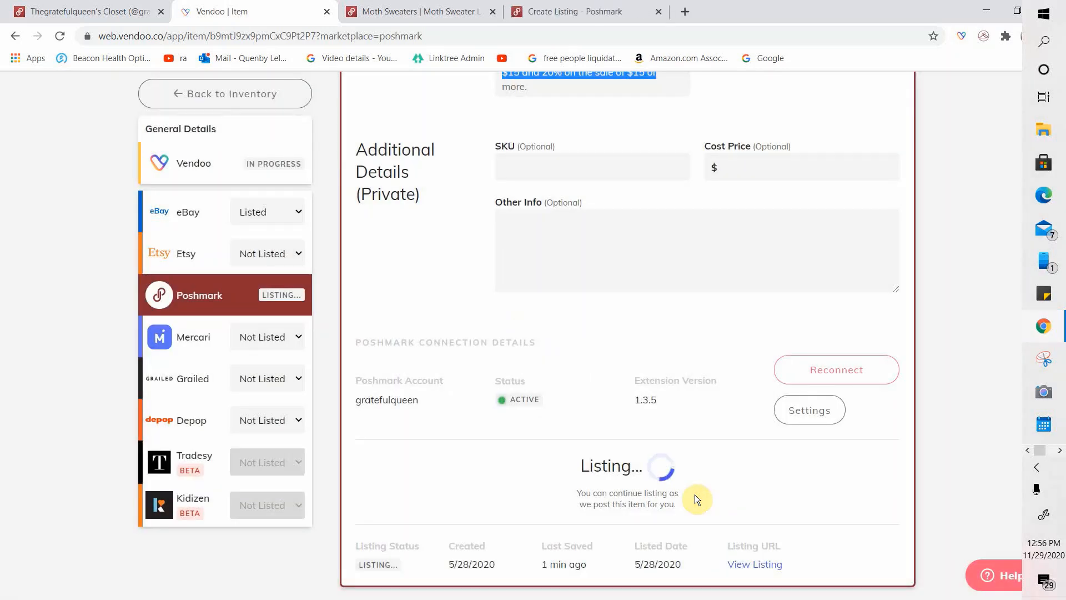
left_click(190, 99)
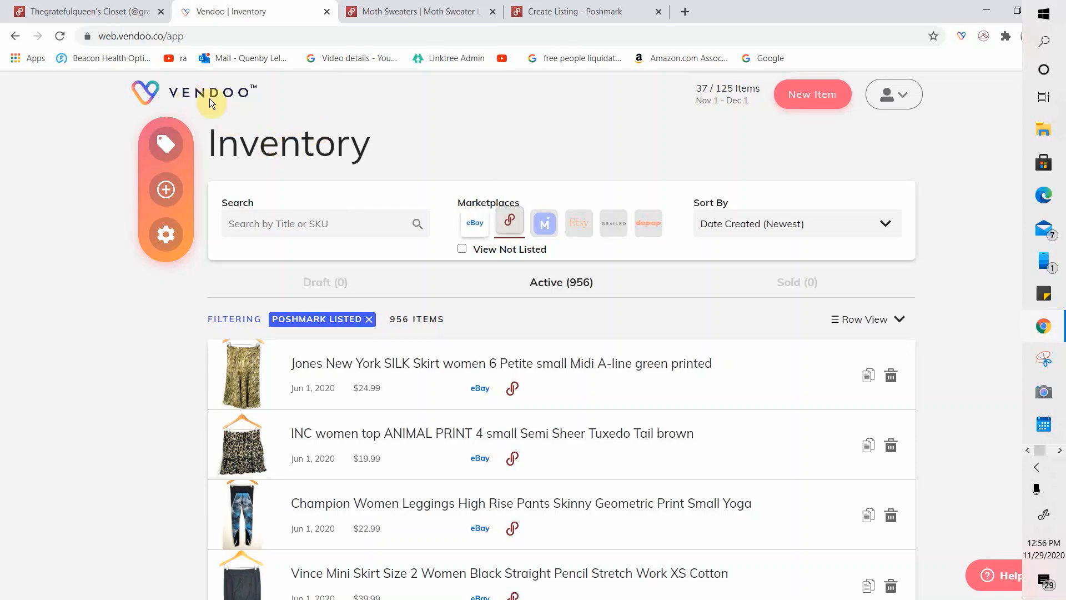
Reload the Poshmark closet, remove its Patagonia and Moth brand filters to check the relisted items, and switch back to the Vendoo inventory
left_click(103, 15)
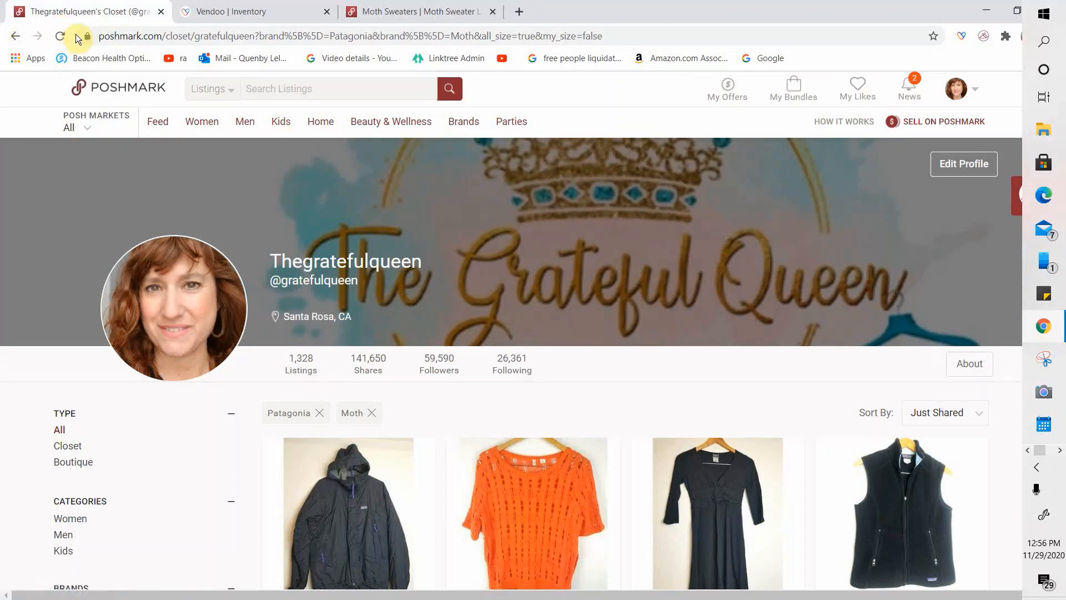
left_click(57, 38)
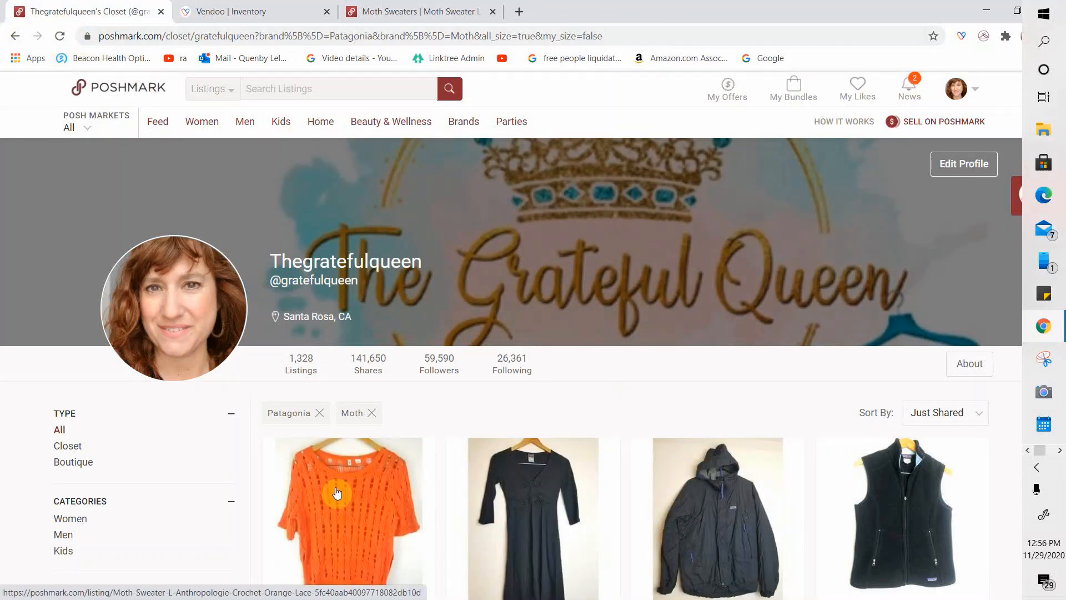
left_click(319, 413)
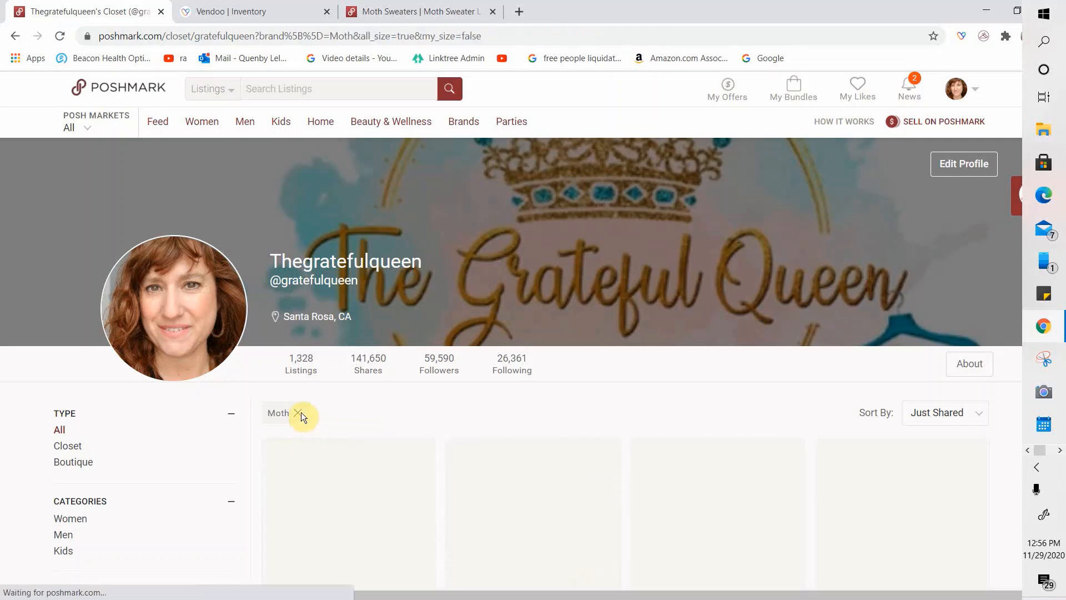
left_click(297, 413)
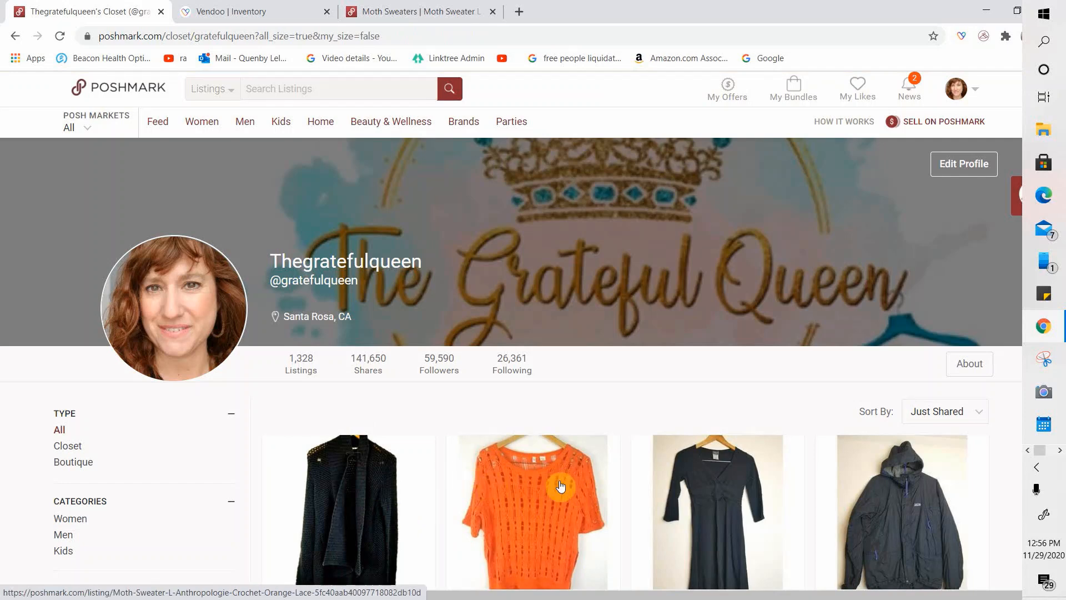
left_click(287, 13)
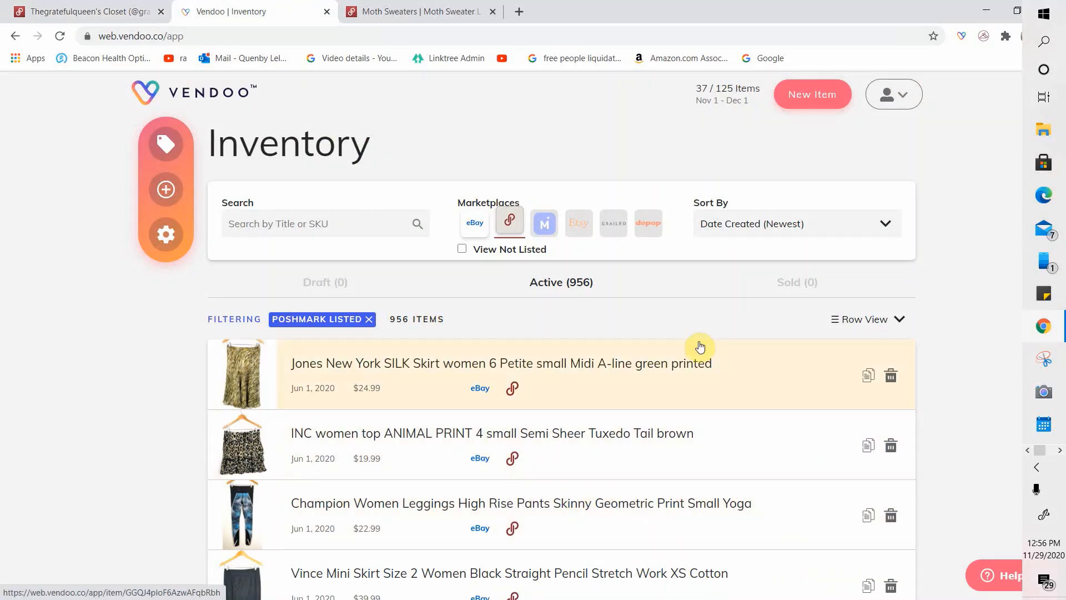